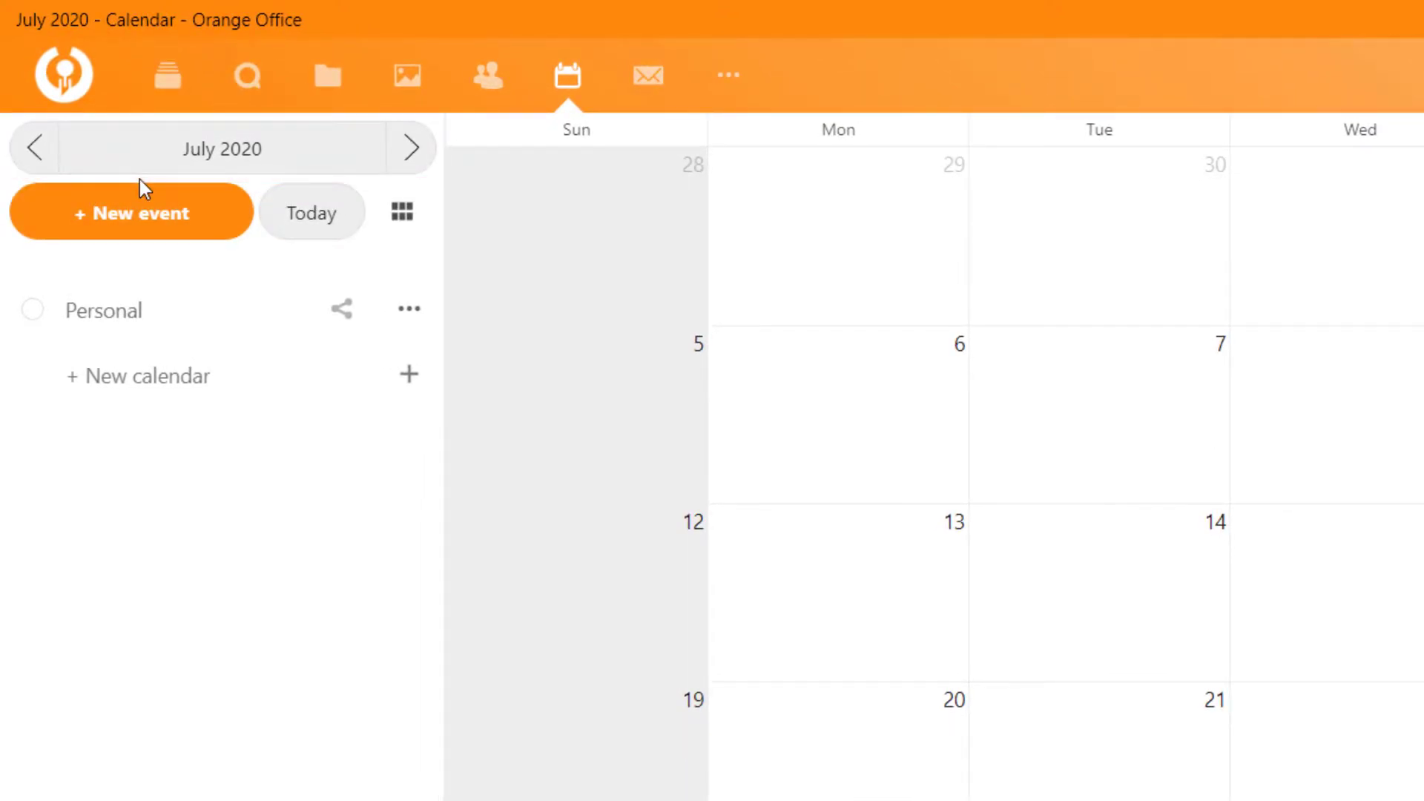
Browse August and July 2020 and cycle through the day, week and month views
click(409, 164)
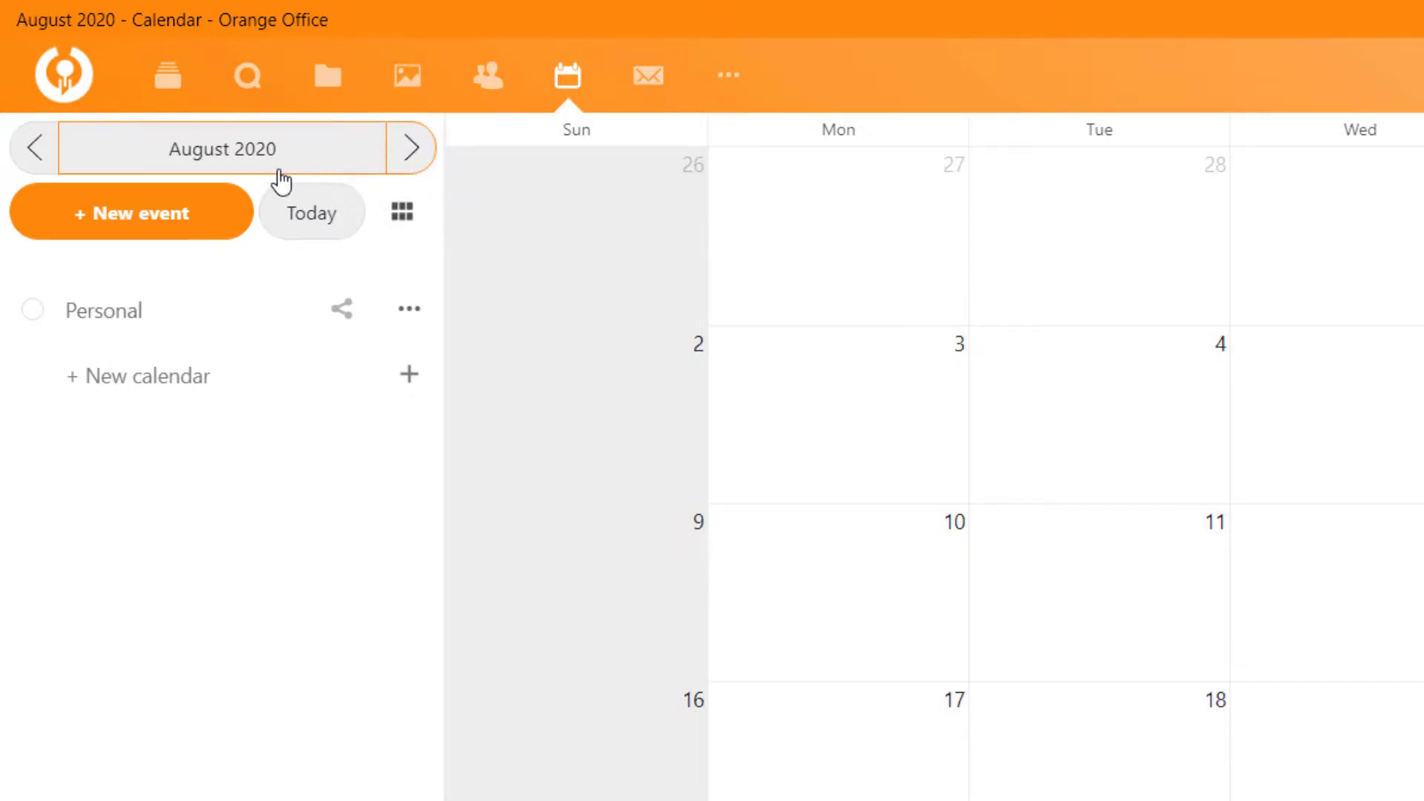
click(44, 159)
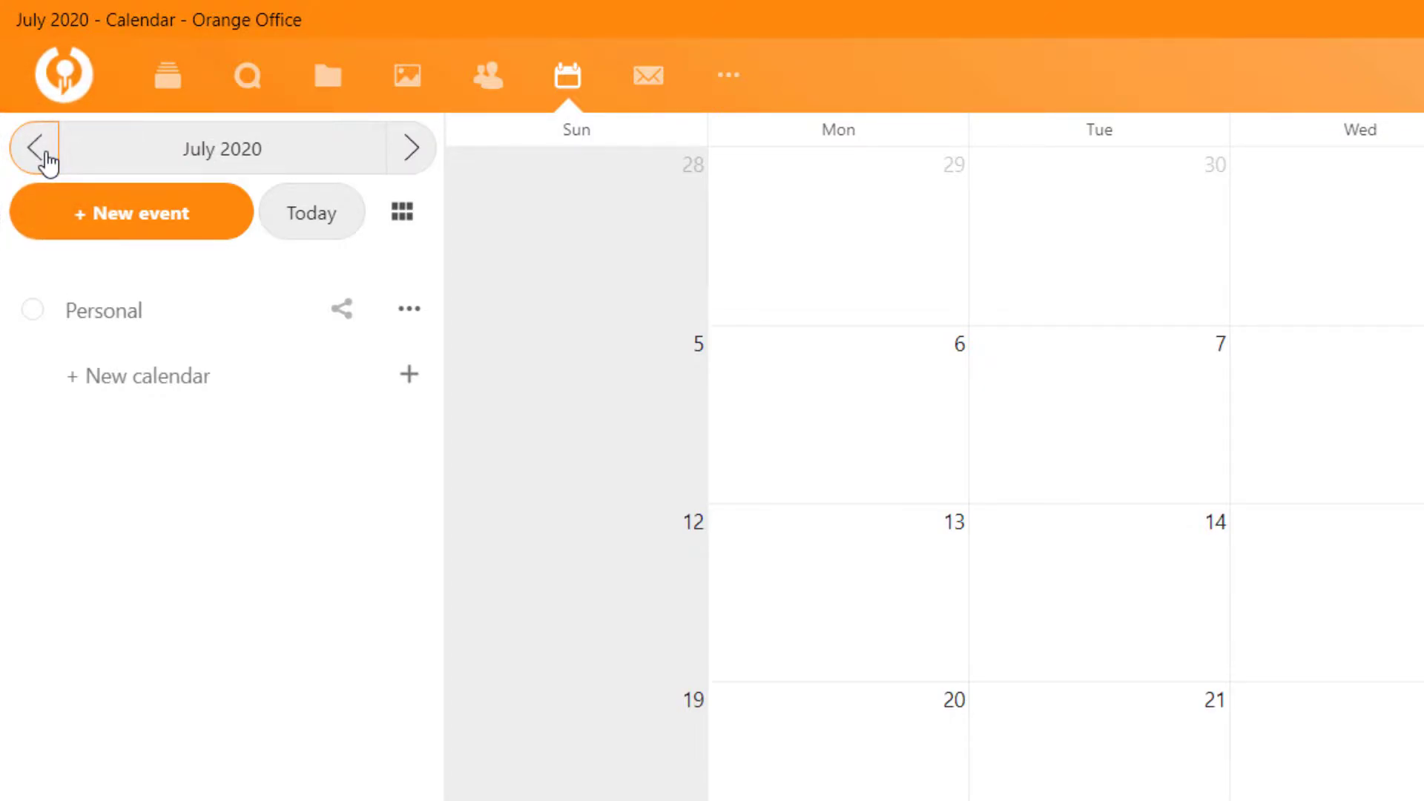
click(298, 163)
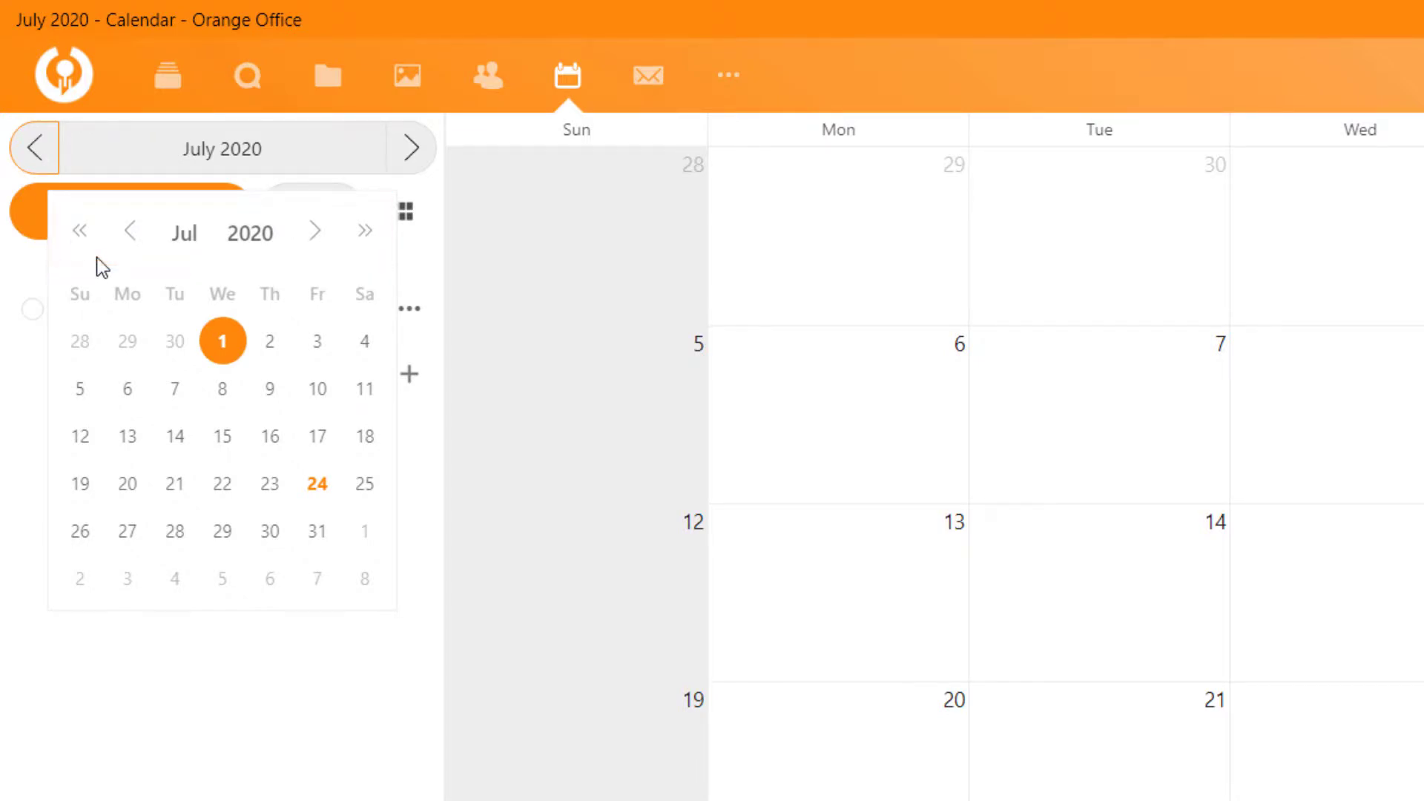
click(307, 165)
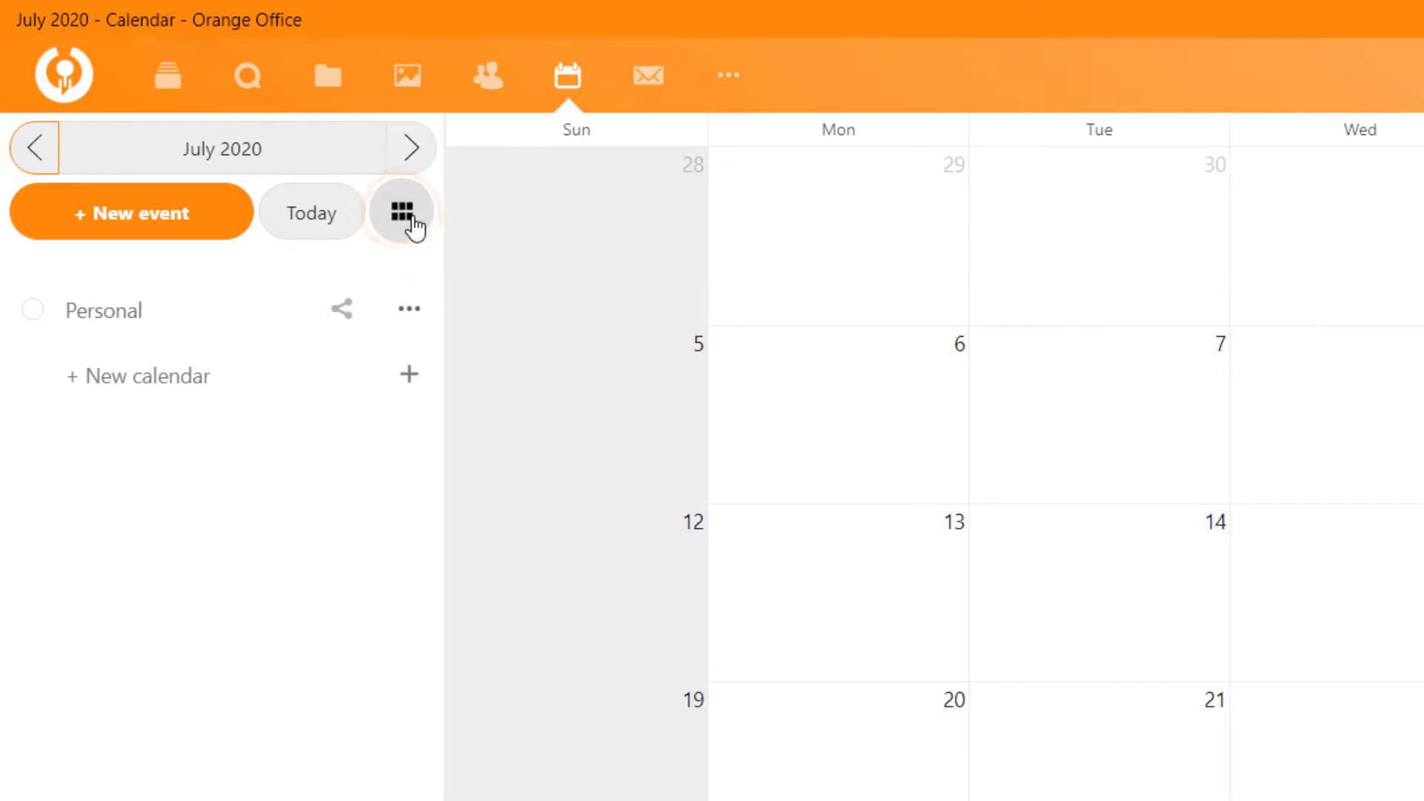
click(411, 227)
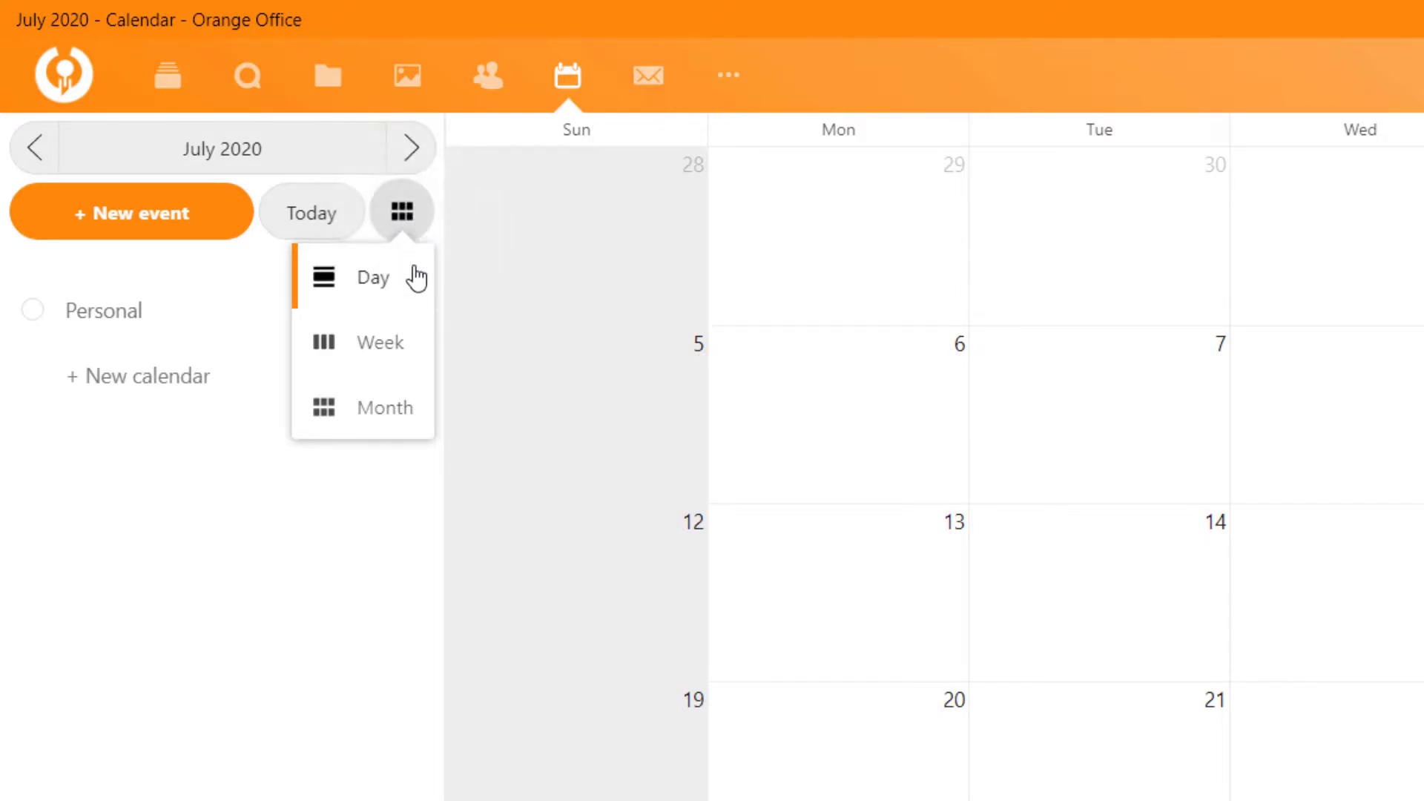
click(389, 291)
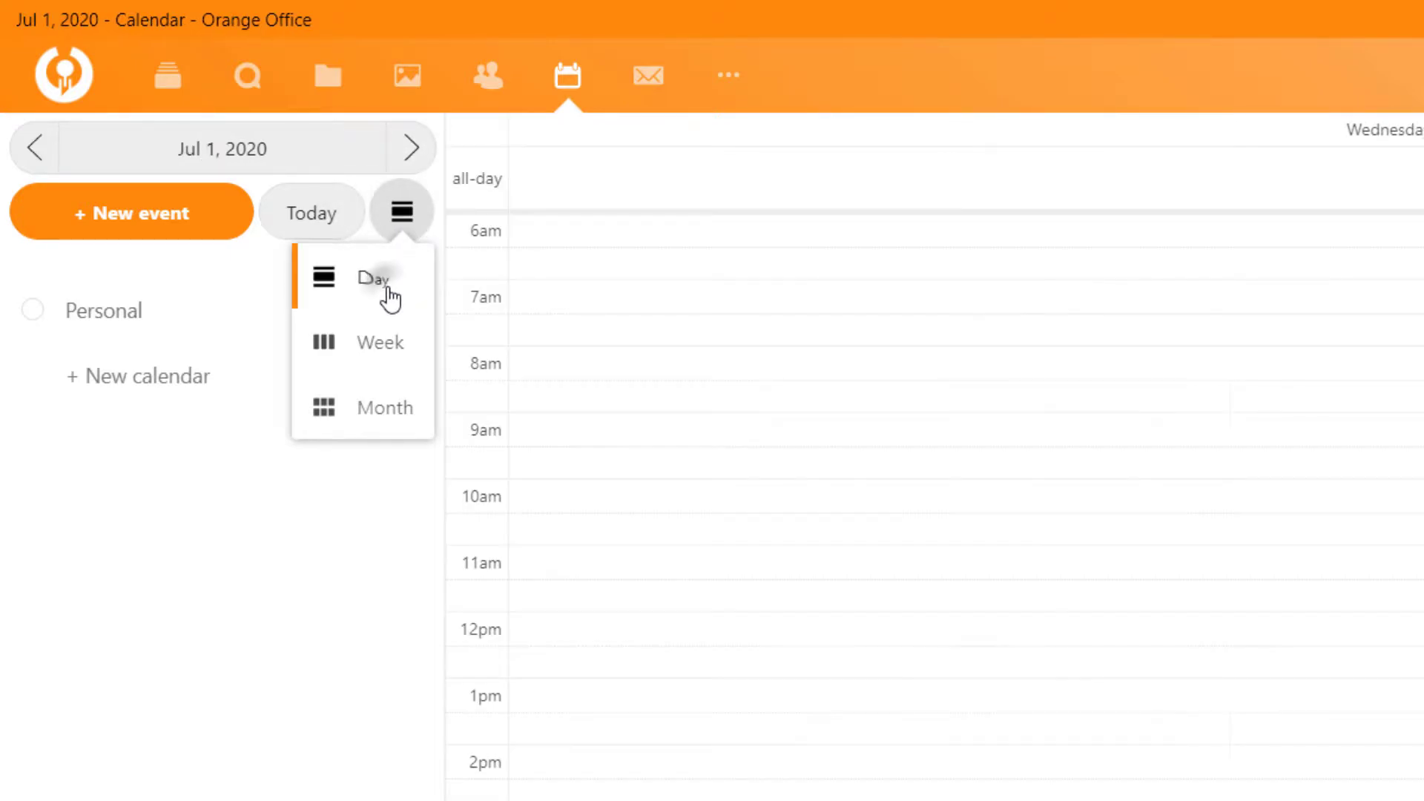
click(411, 356)
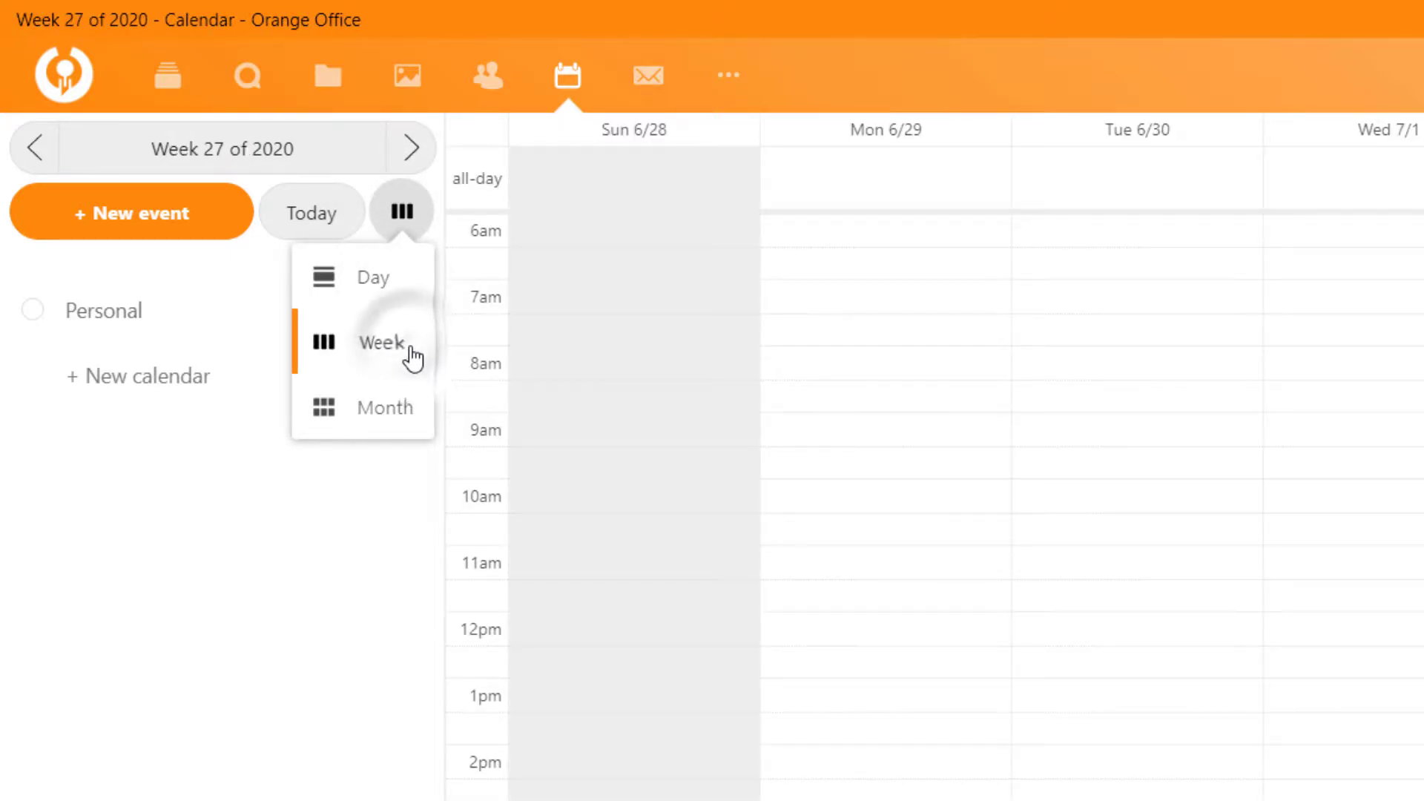
click(418, 420)
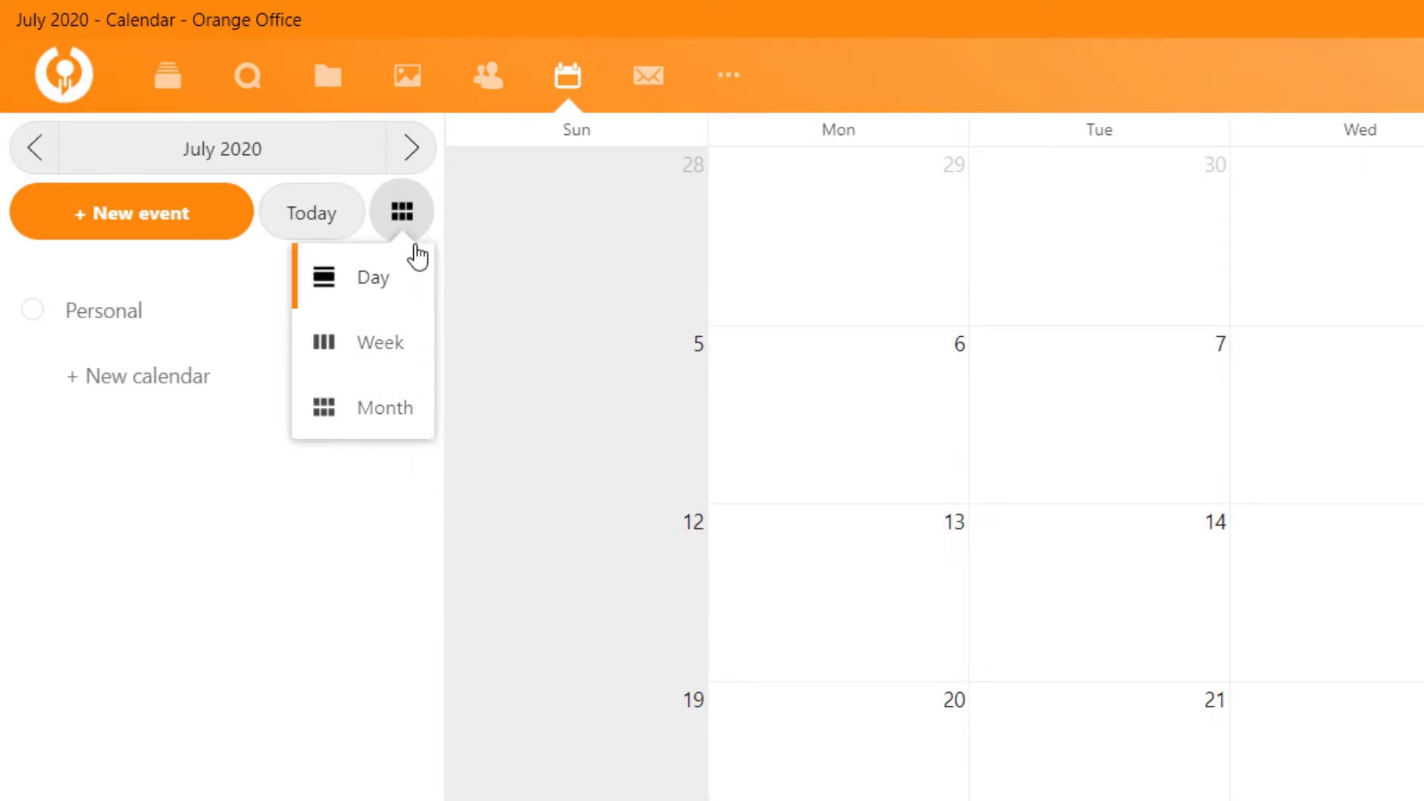
click(405, 214)
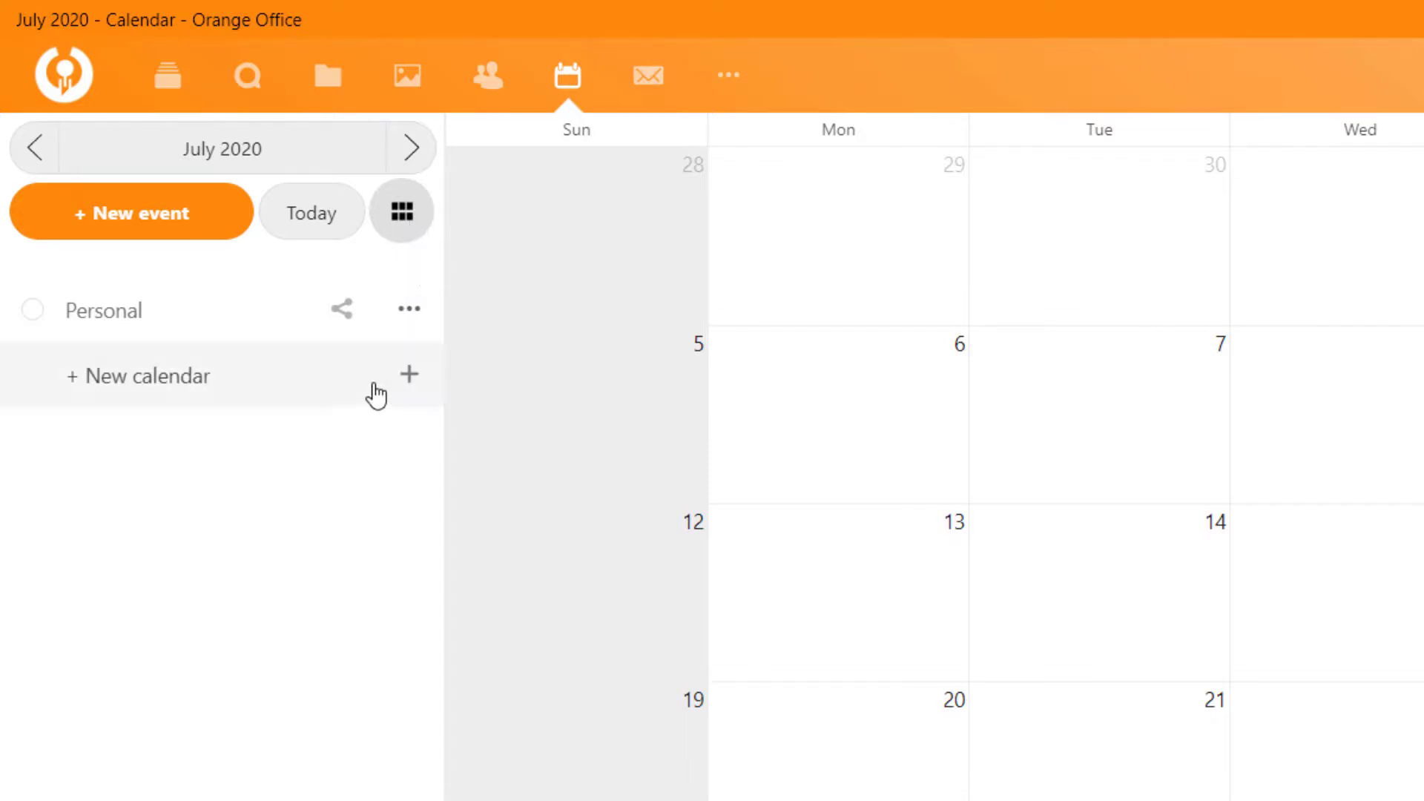
Create a plain new calendar named Office and glance at its options menu
click(348, 403)
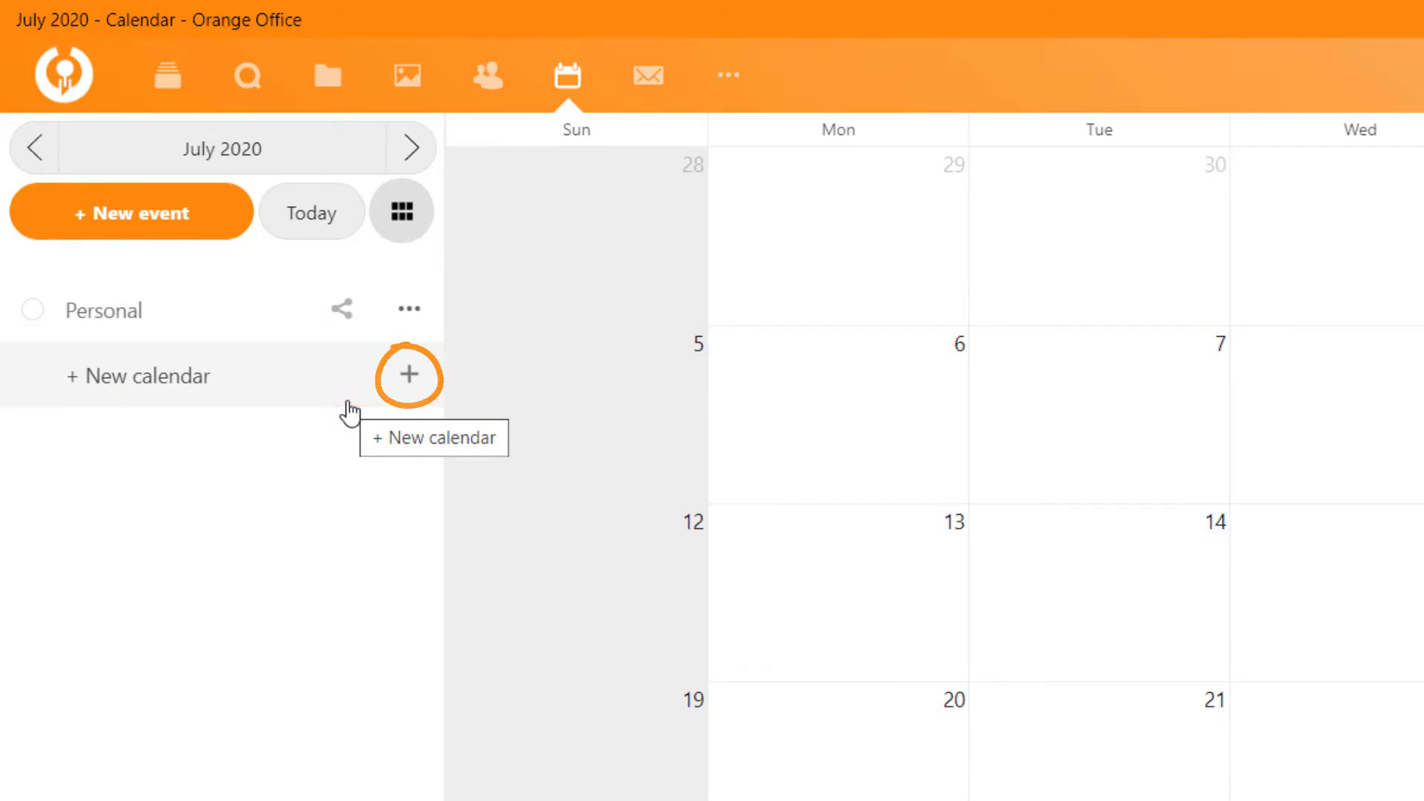
click(409, 379)
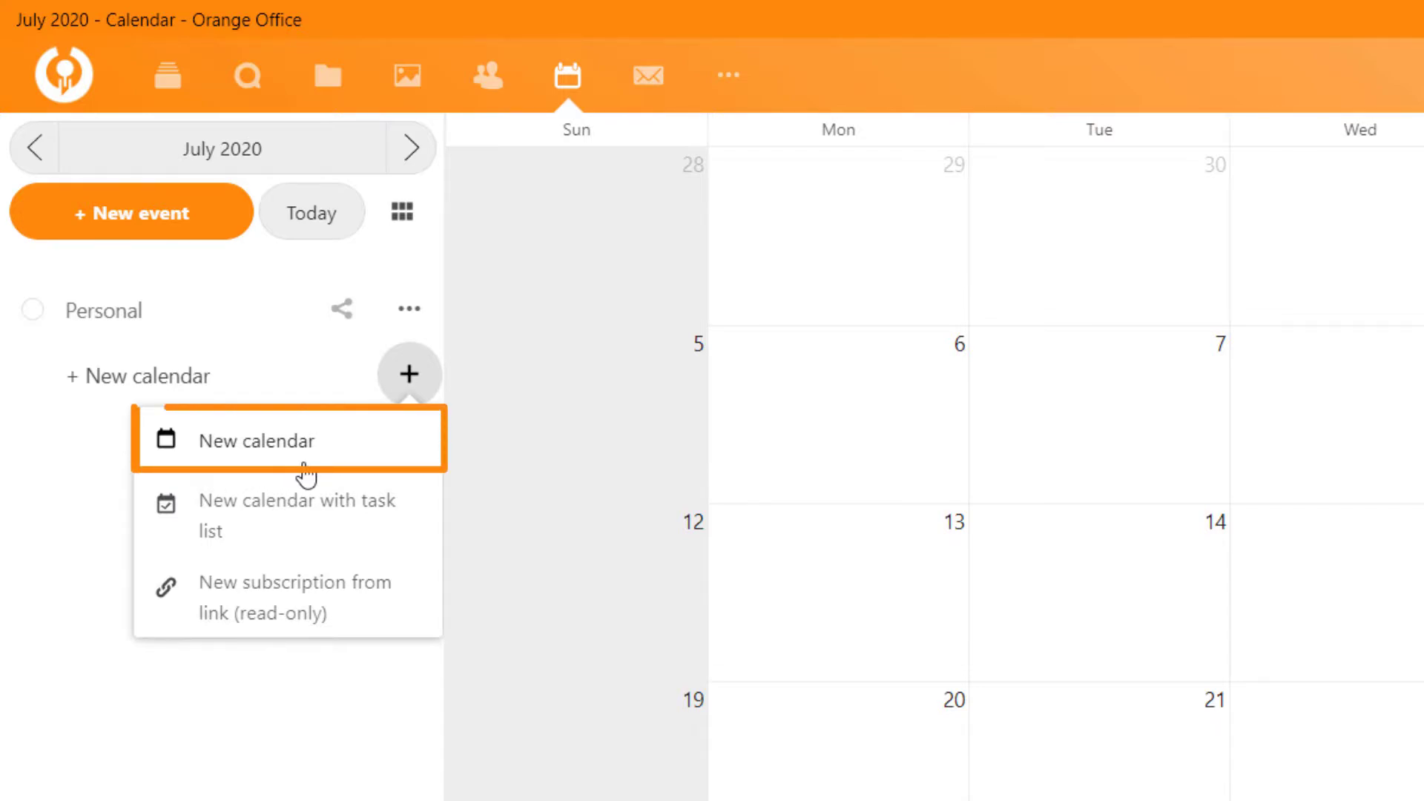
click(224, 450)
text(Office)
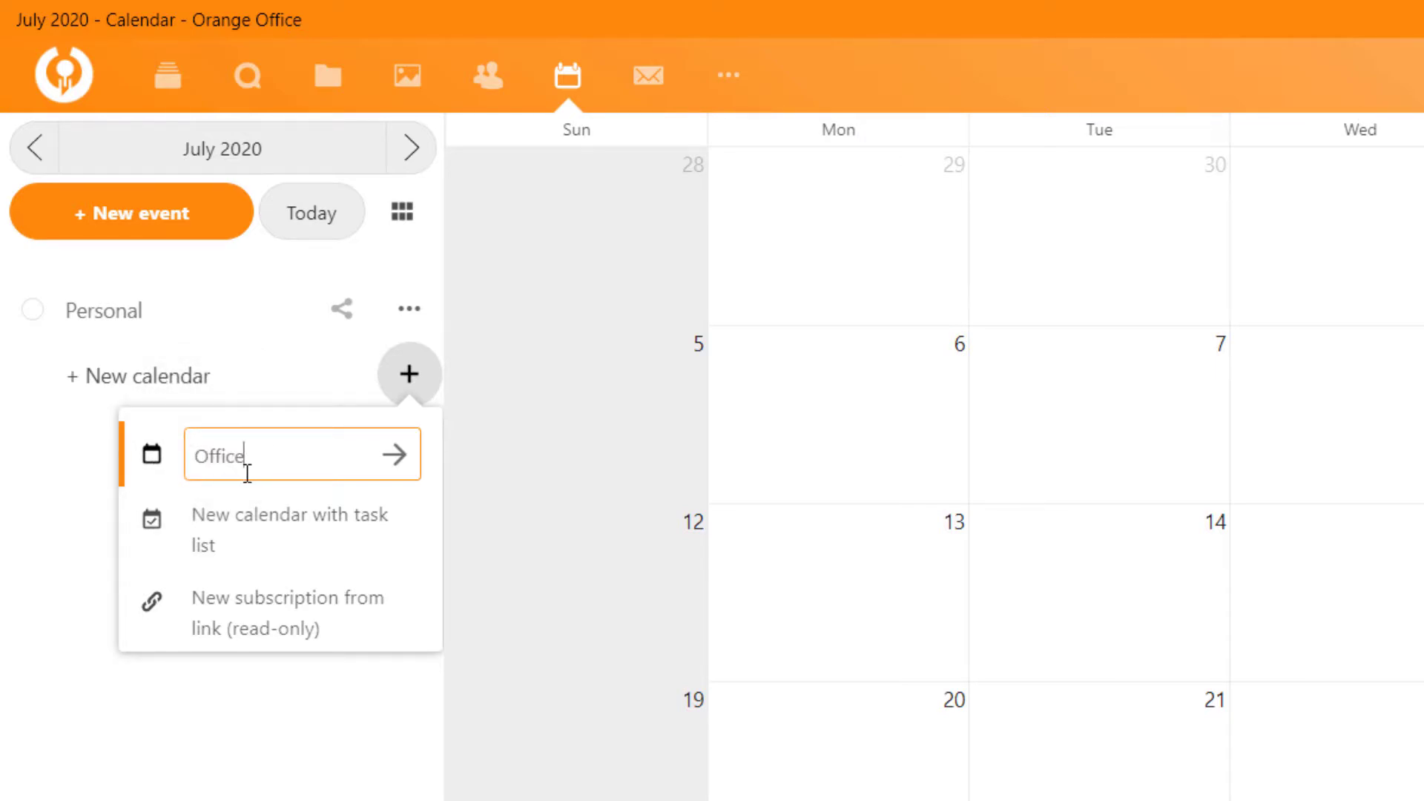
click(397, 461)
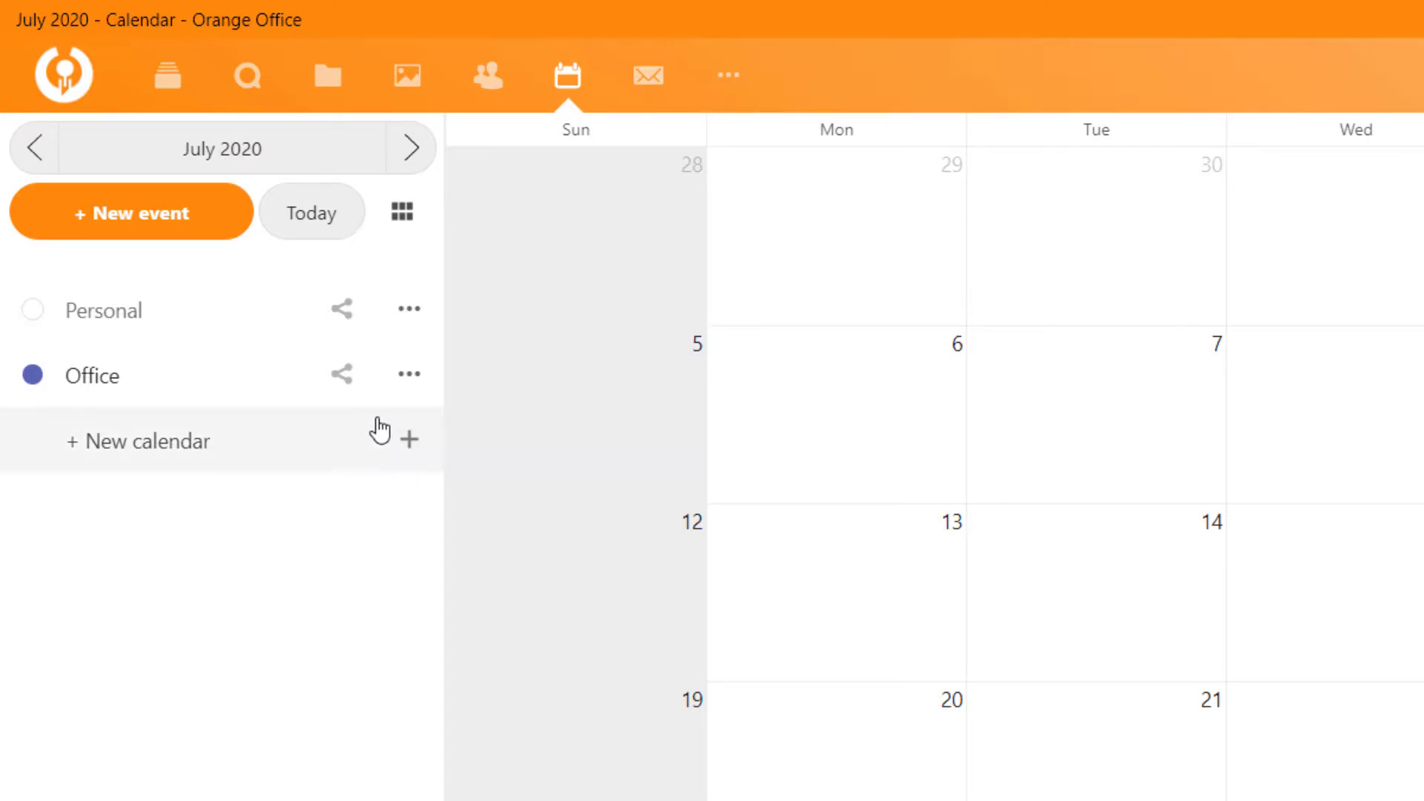
click(409, 383)
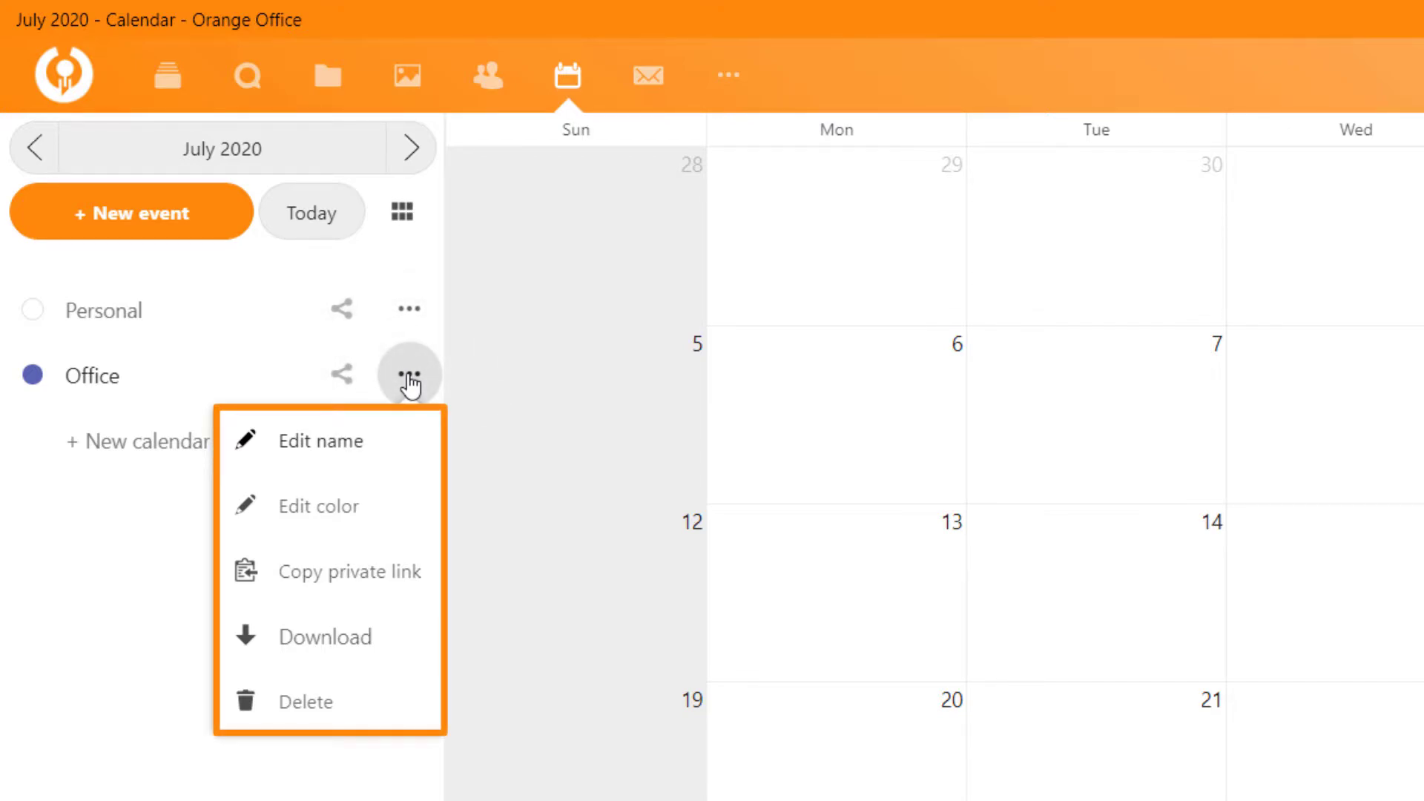
click(408, 383)
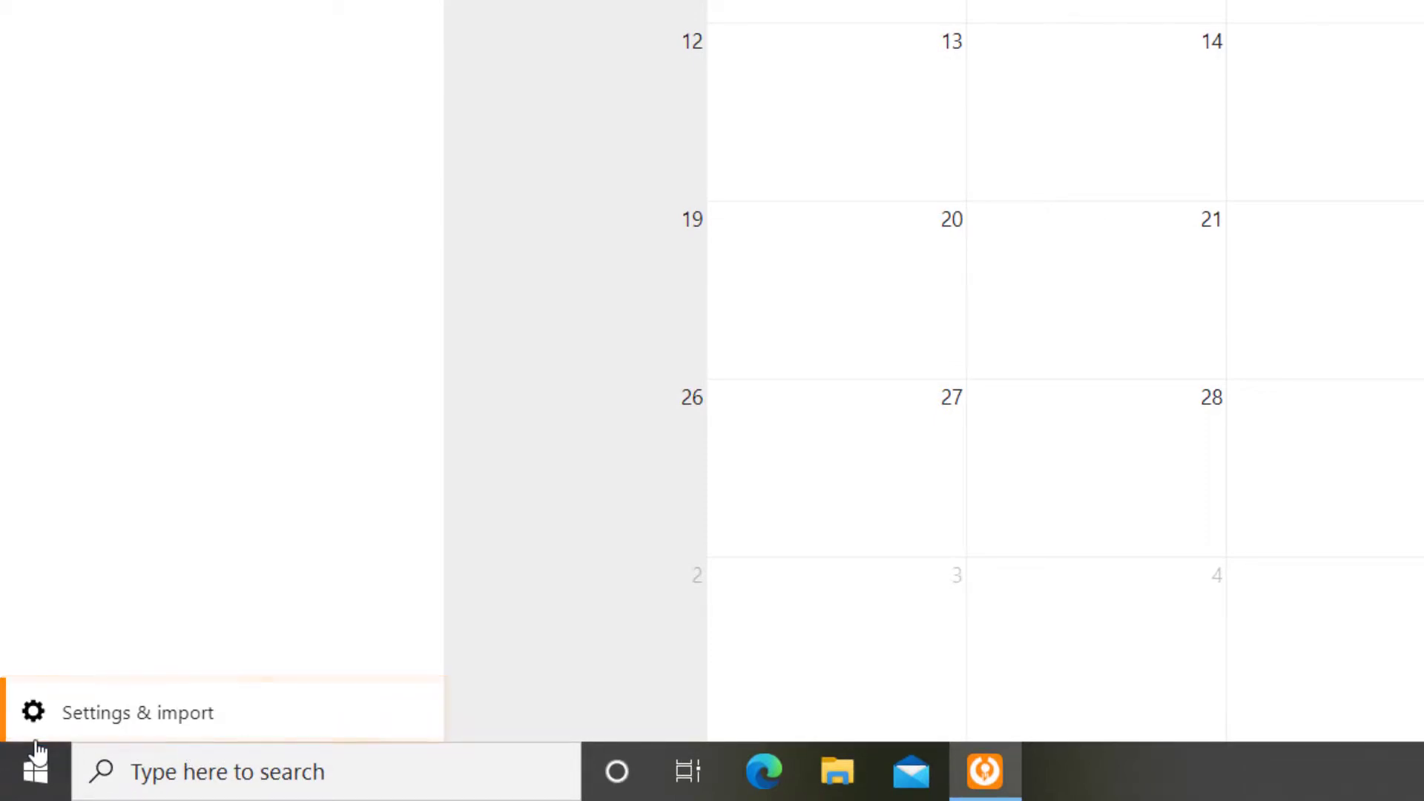
Choose Public-Holiday-Calendar.ics from the Desktop for import under Settings & import
click(58, 716)
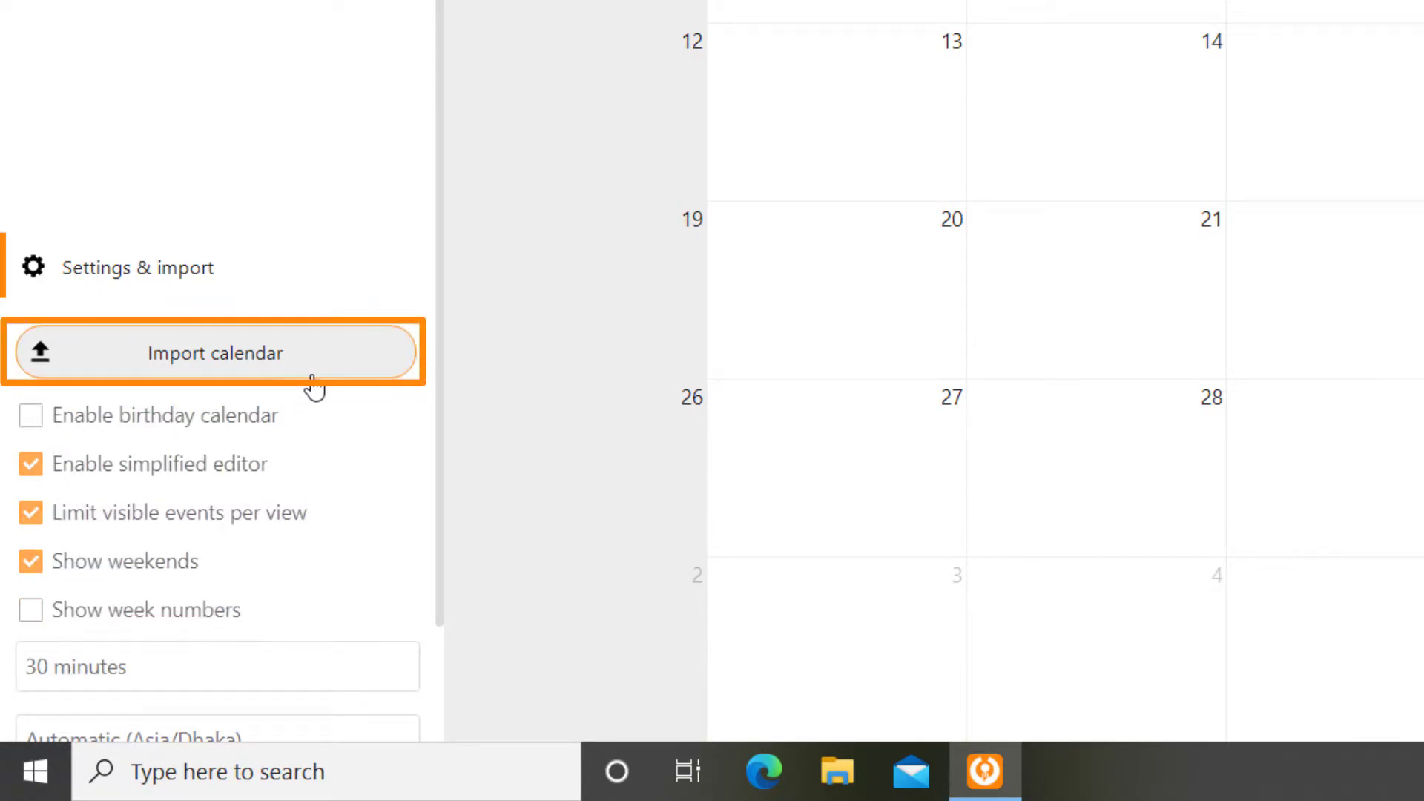
click(108, 356)
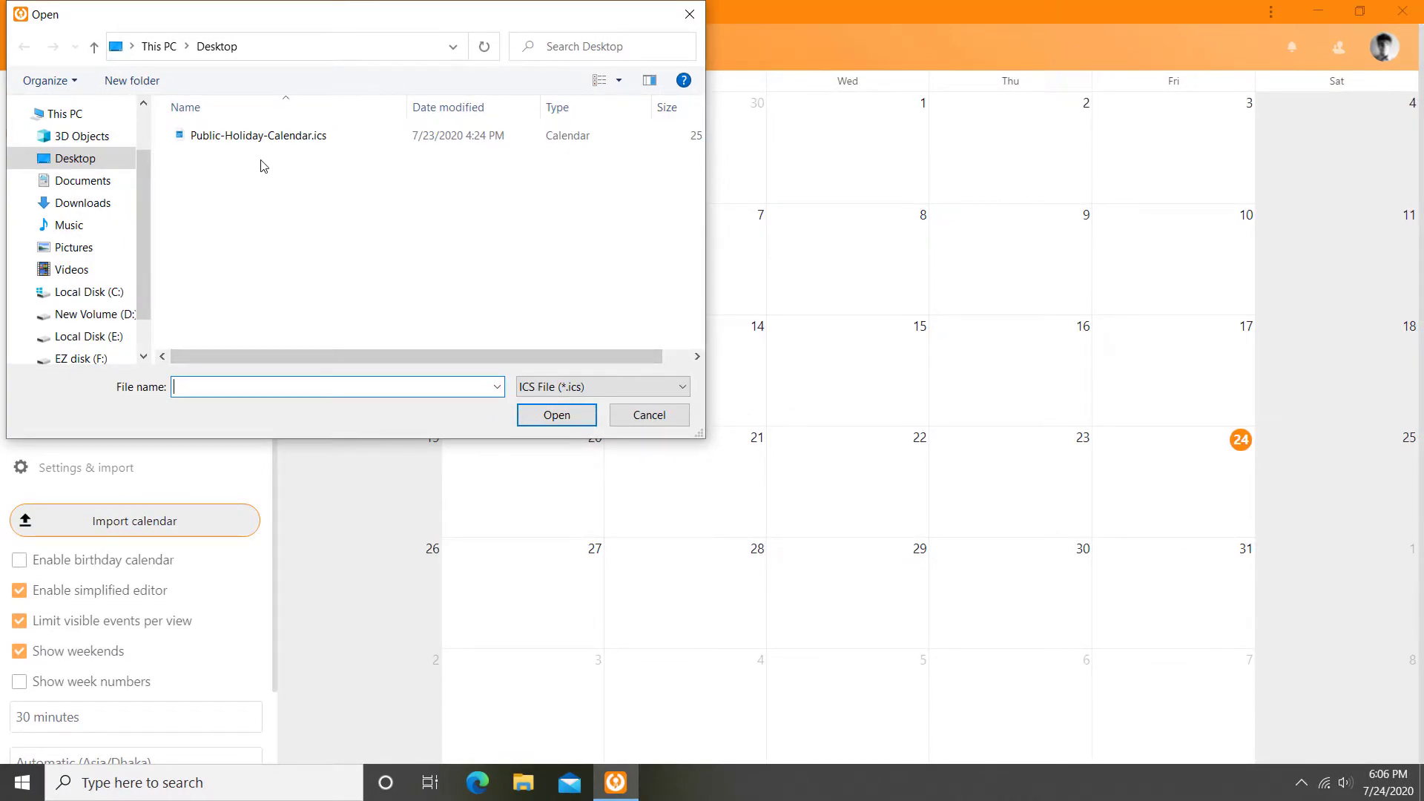
click(268, 139)
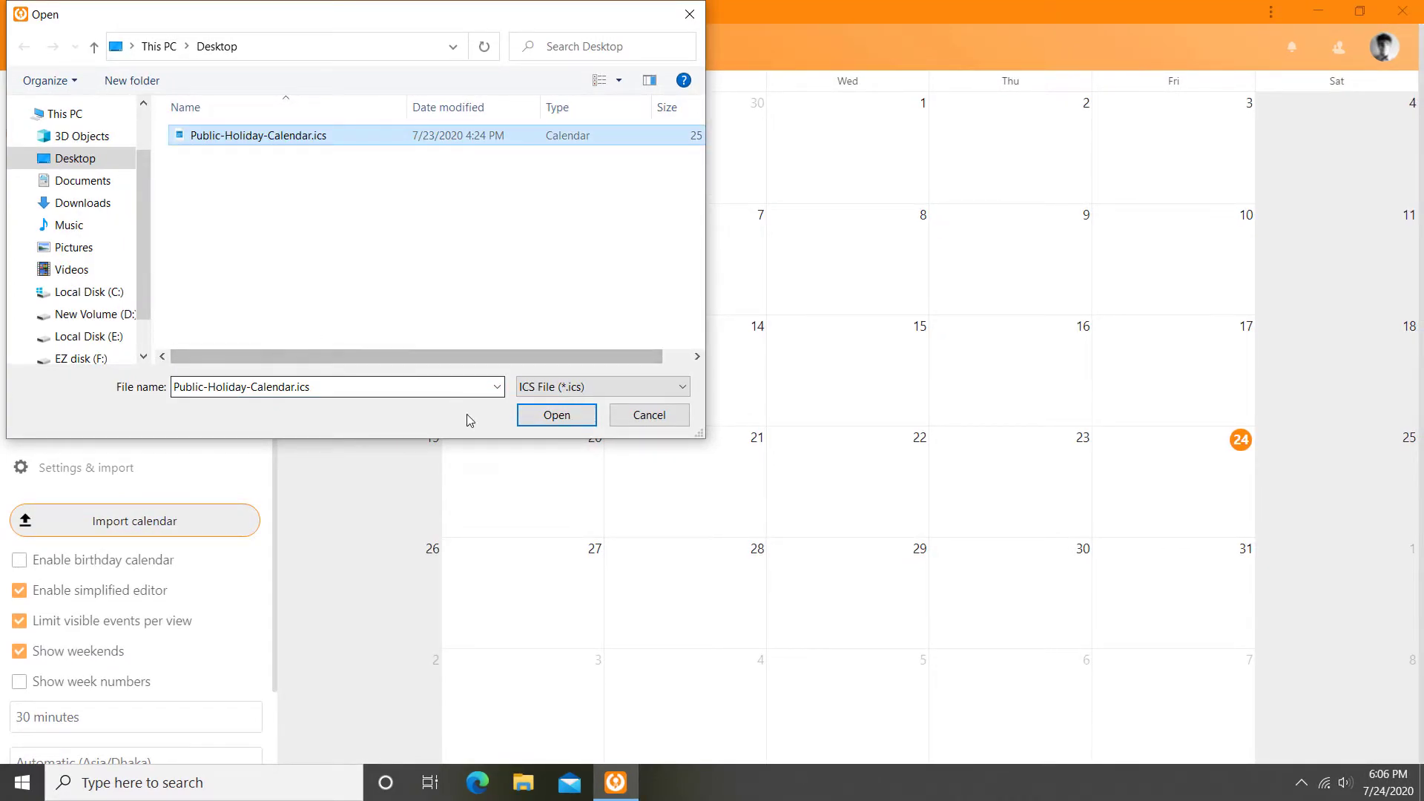
click(534, 414)
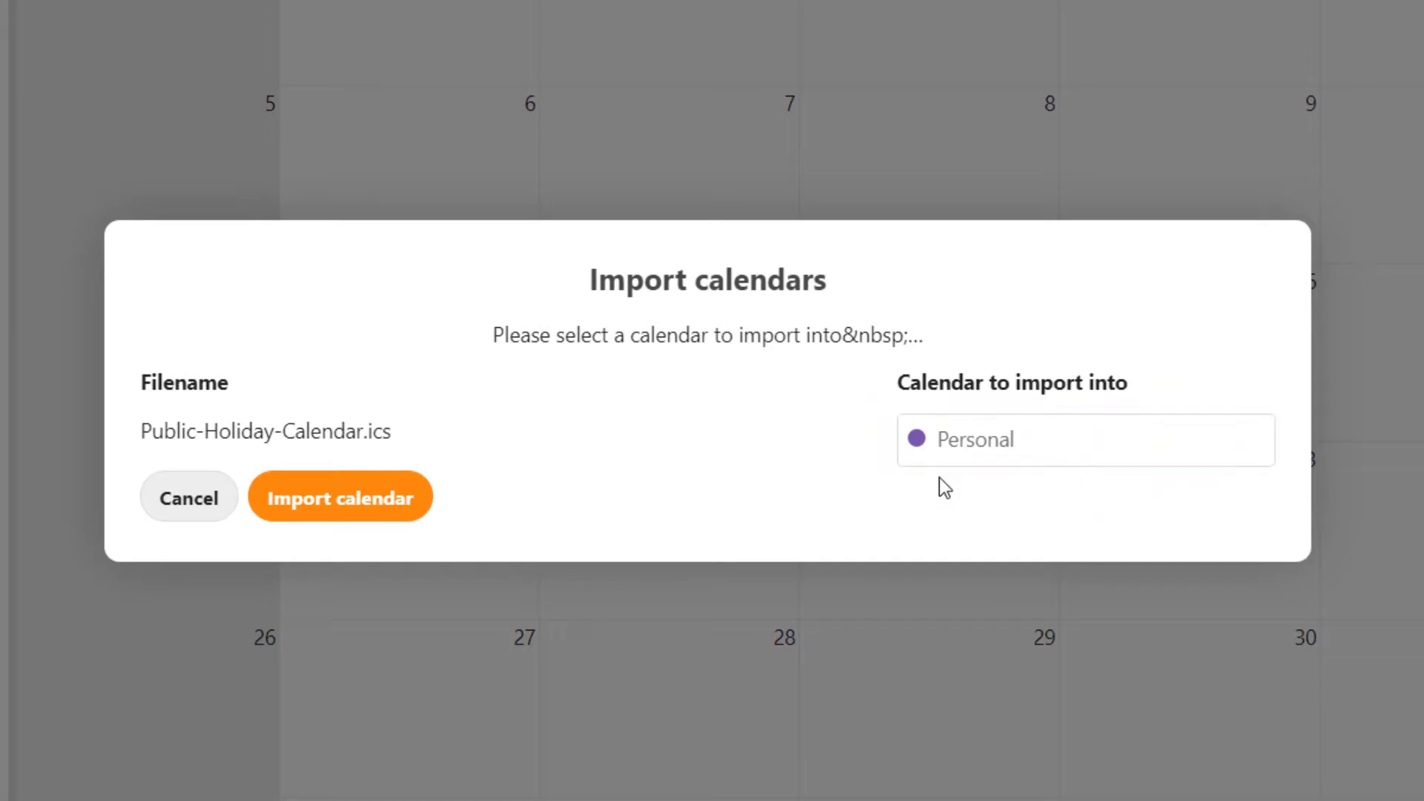
Set the holiday file's import destination to a brand-new calendar
click(1045, 439)
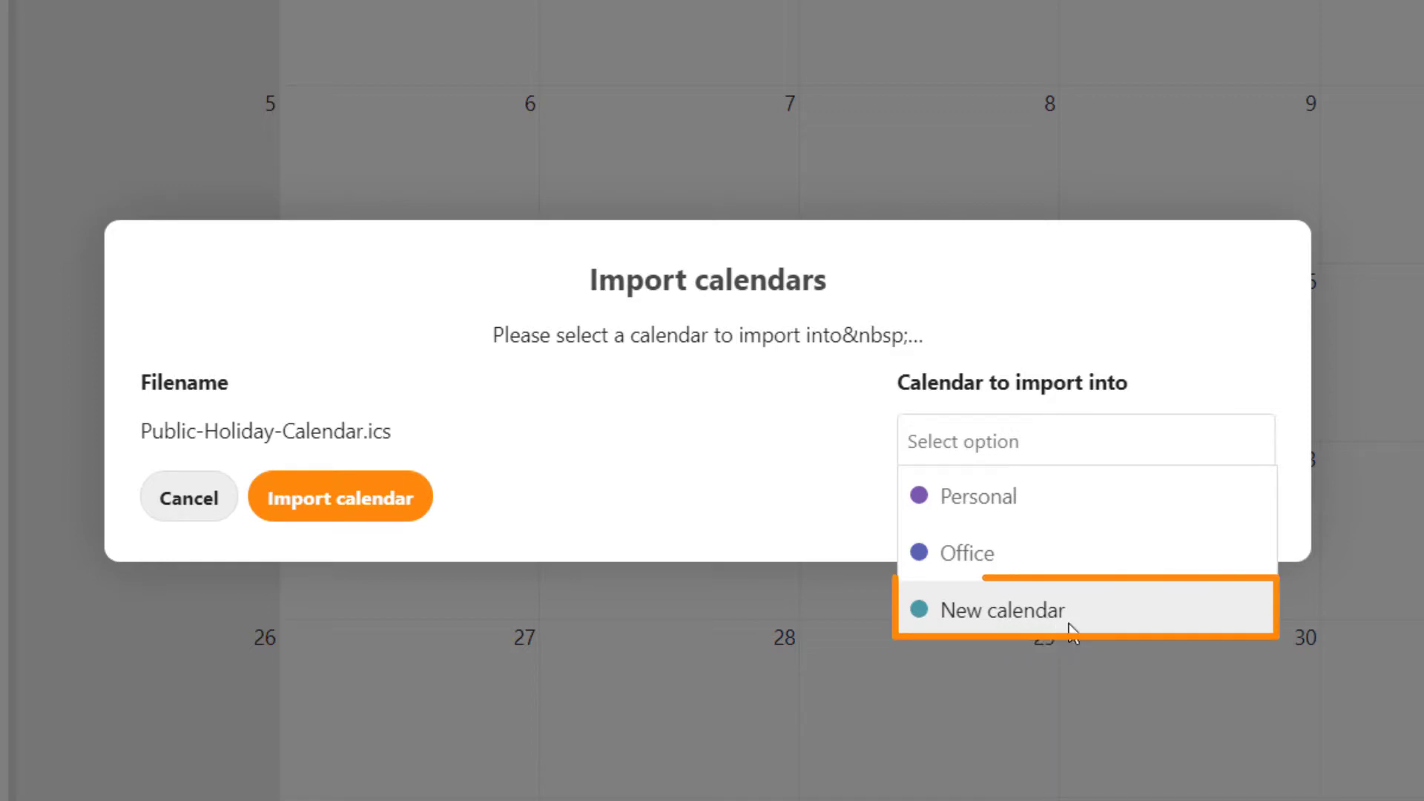
click(932, 621)
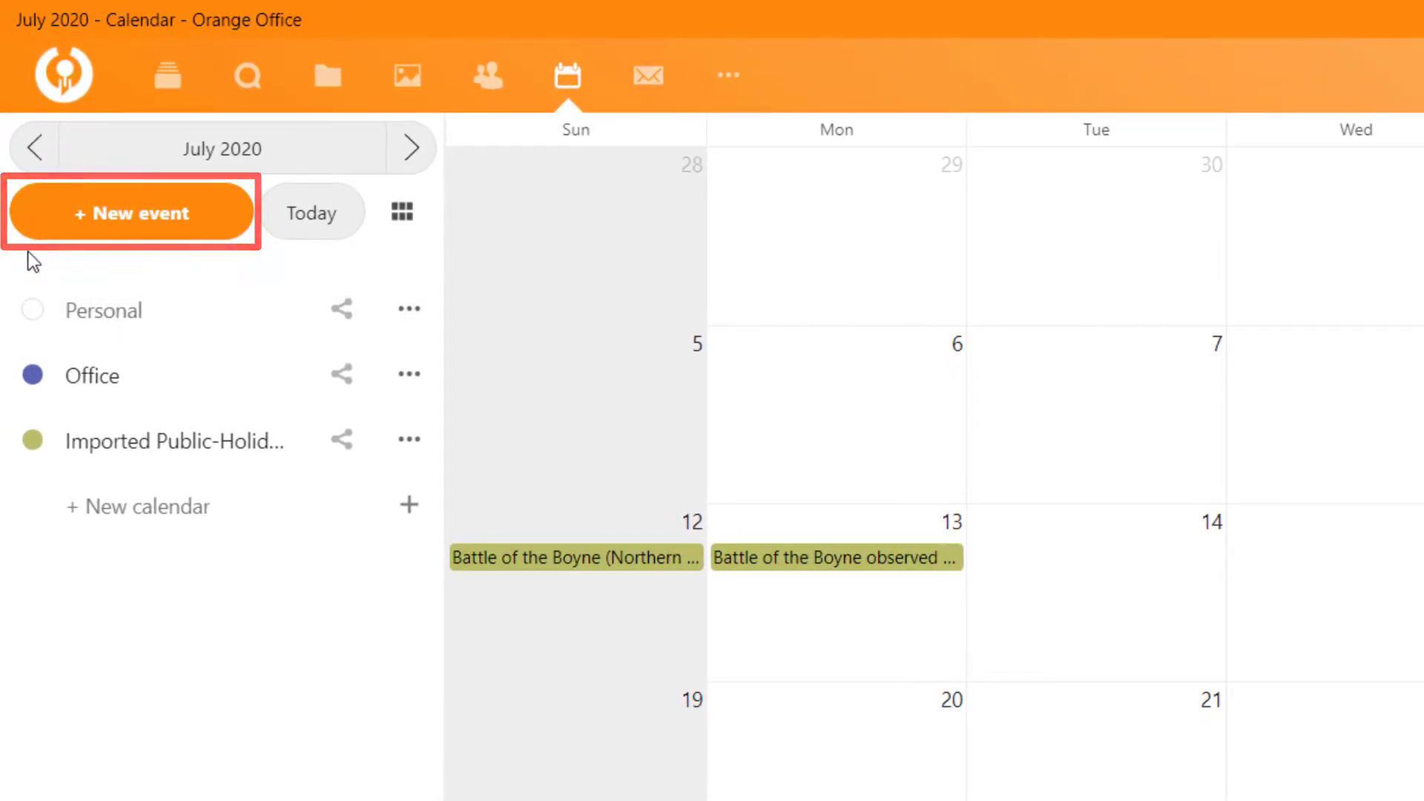
Fill in Project Submission for 07/30/2020, 10:00–11:00 AM, in the Office calendar
click(78, 234)
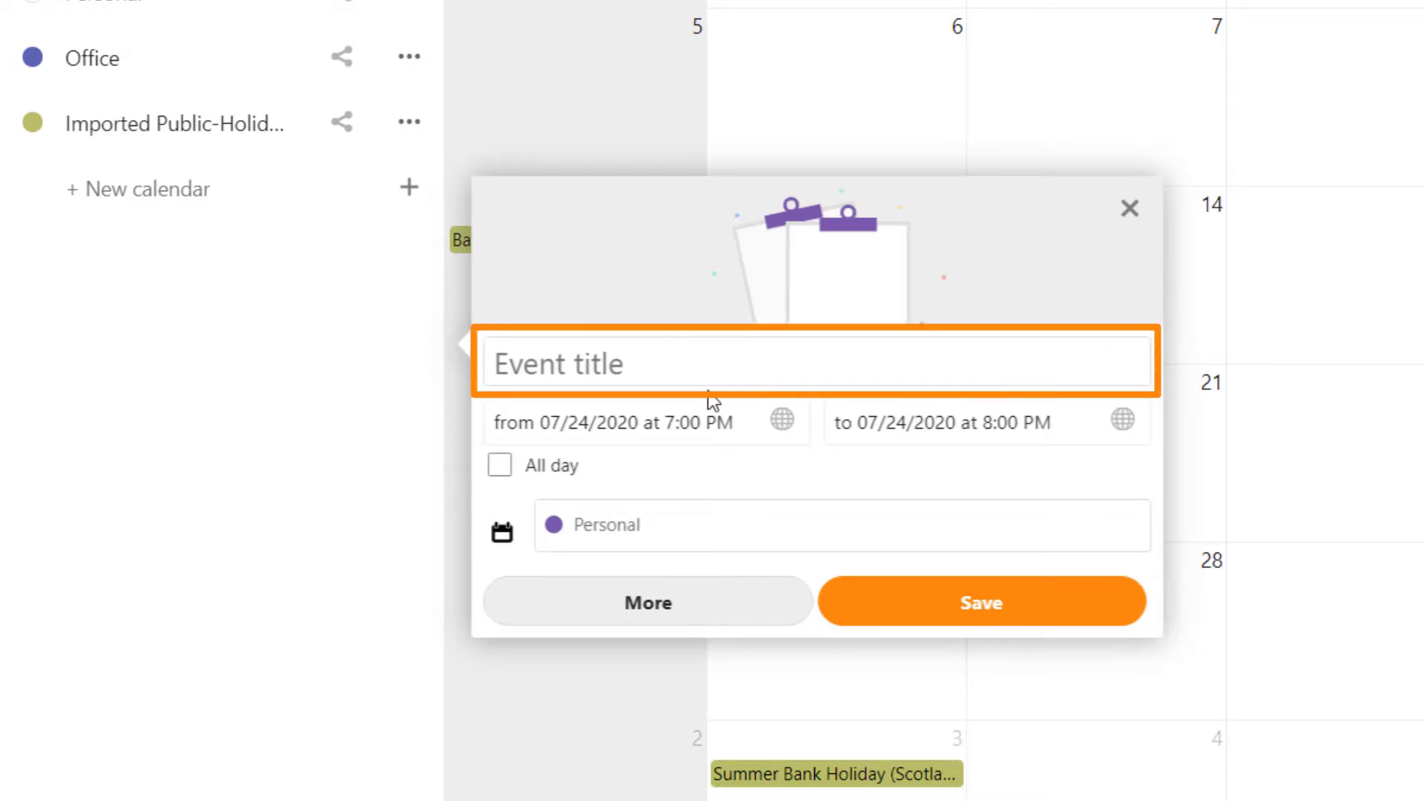
click(506, 358)
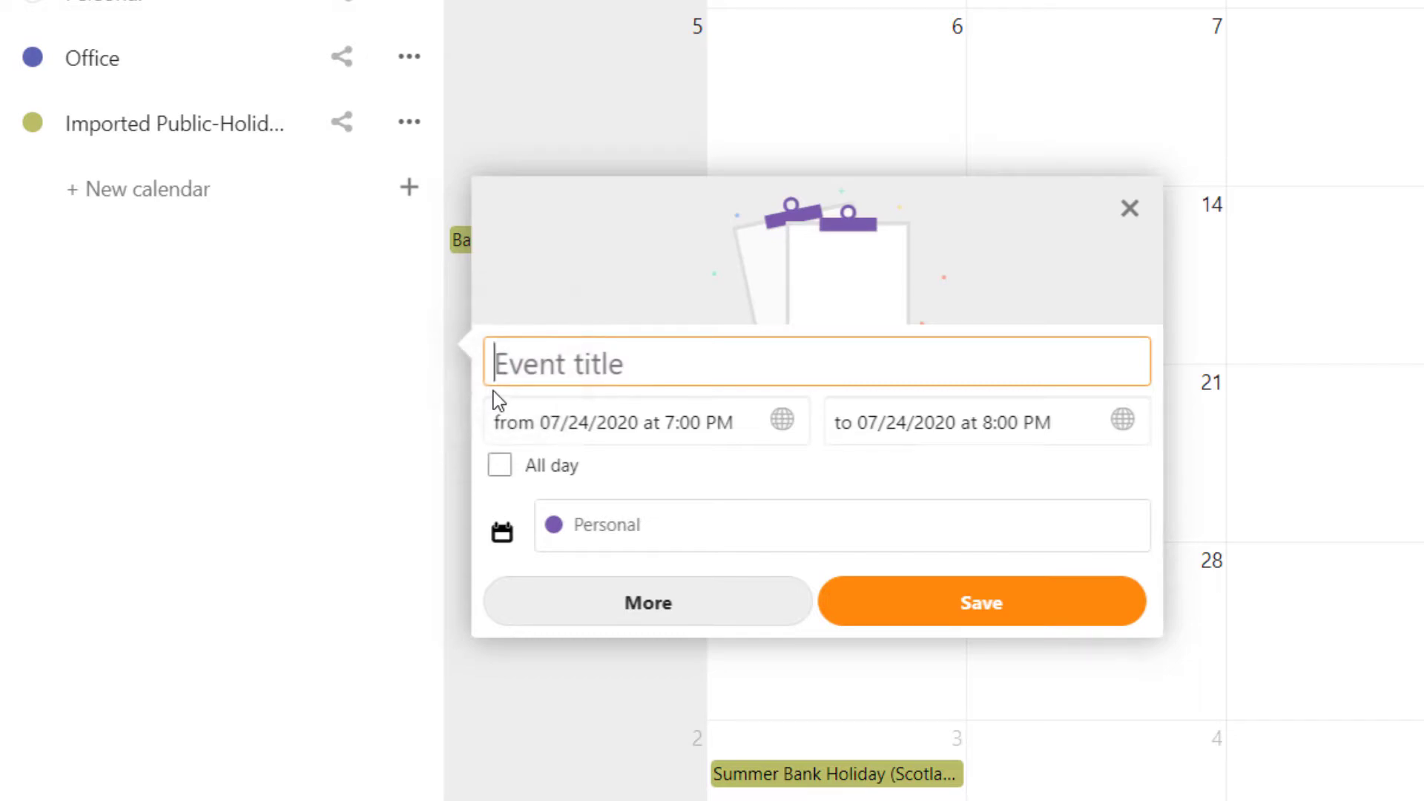
text(Project)
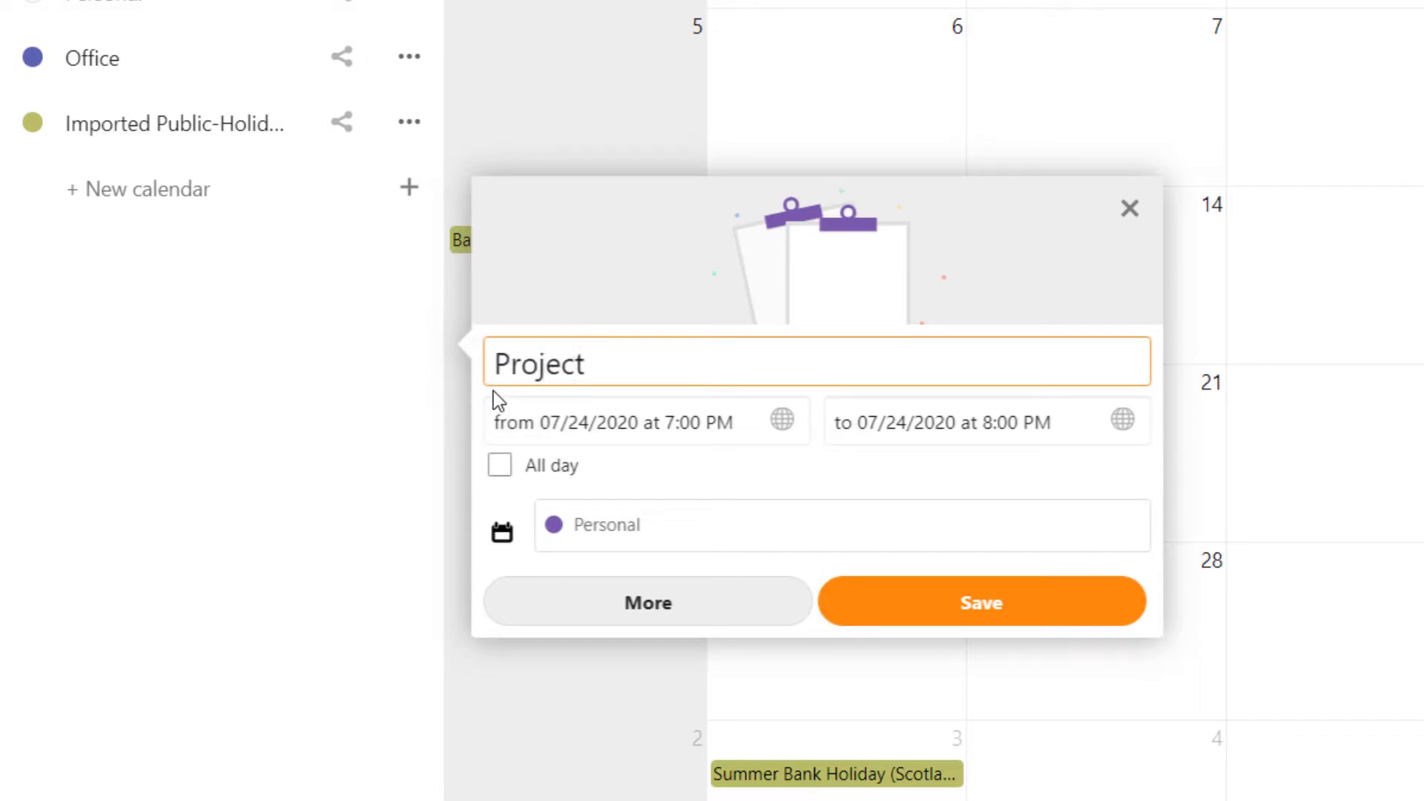
text( Submission)
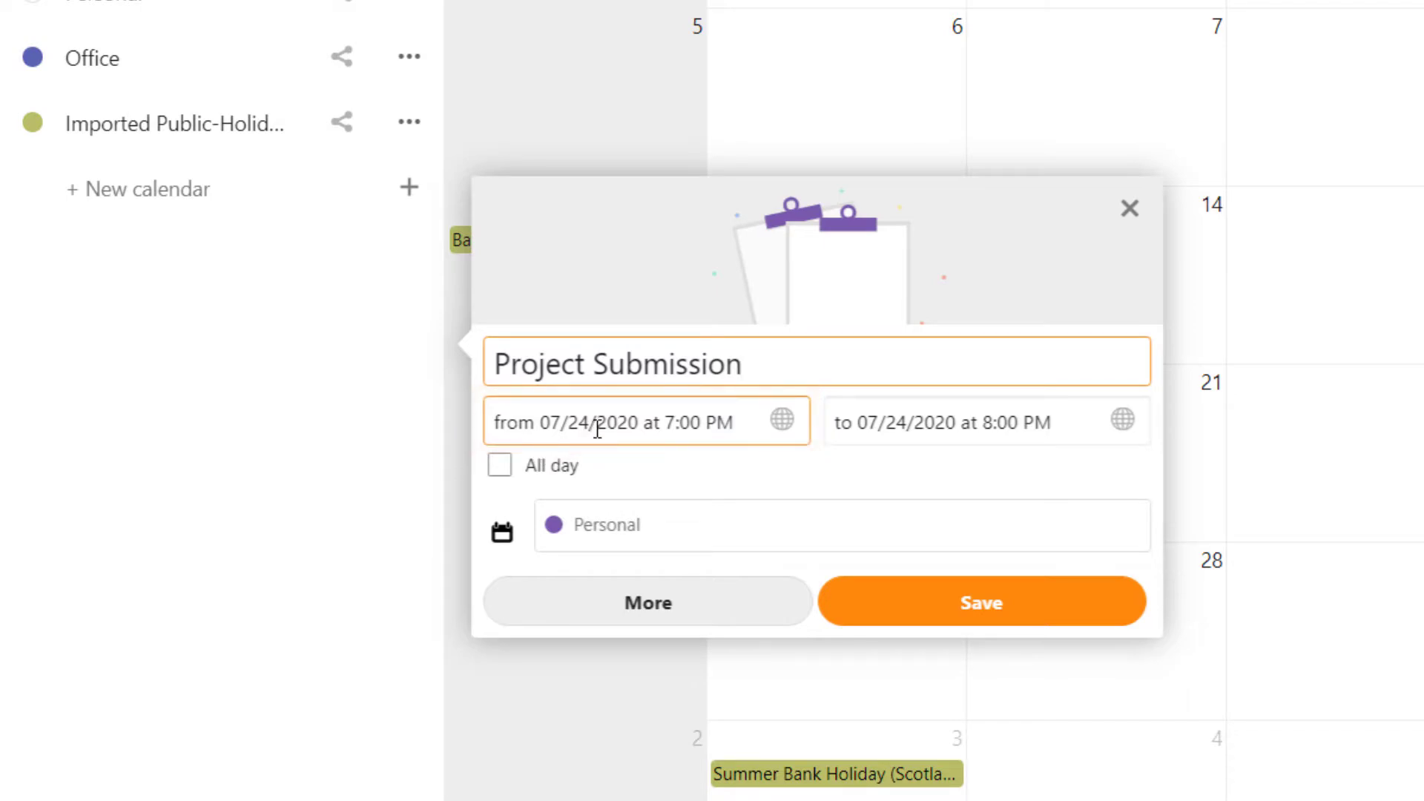
click(596, 430)
click(705, 352)
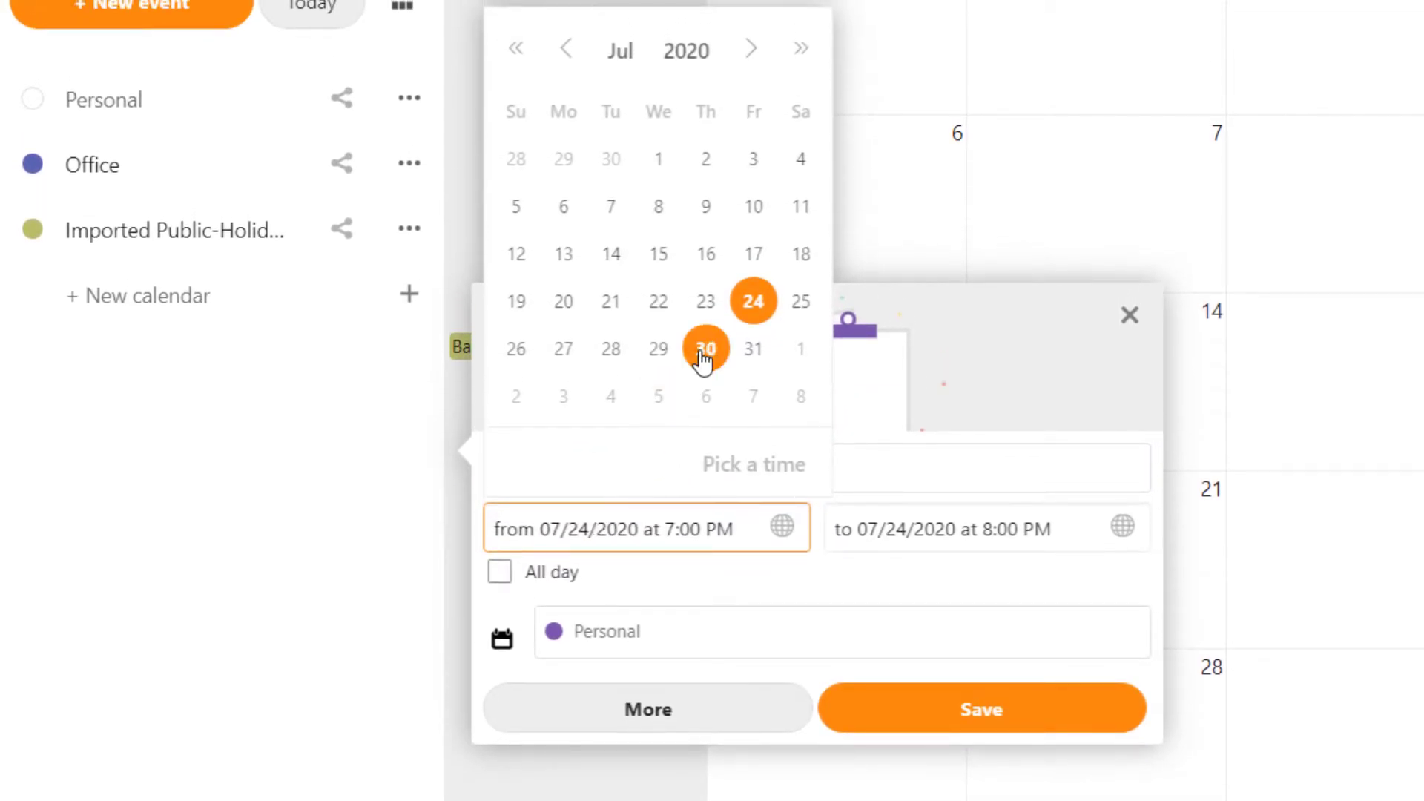
click(786, 476)
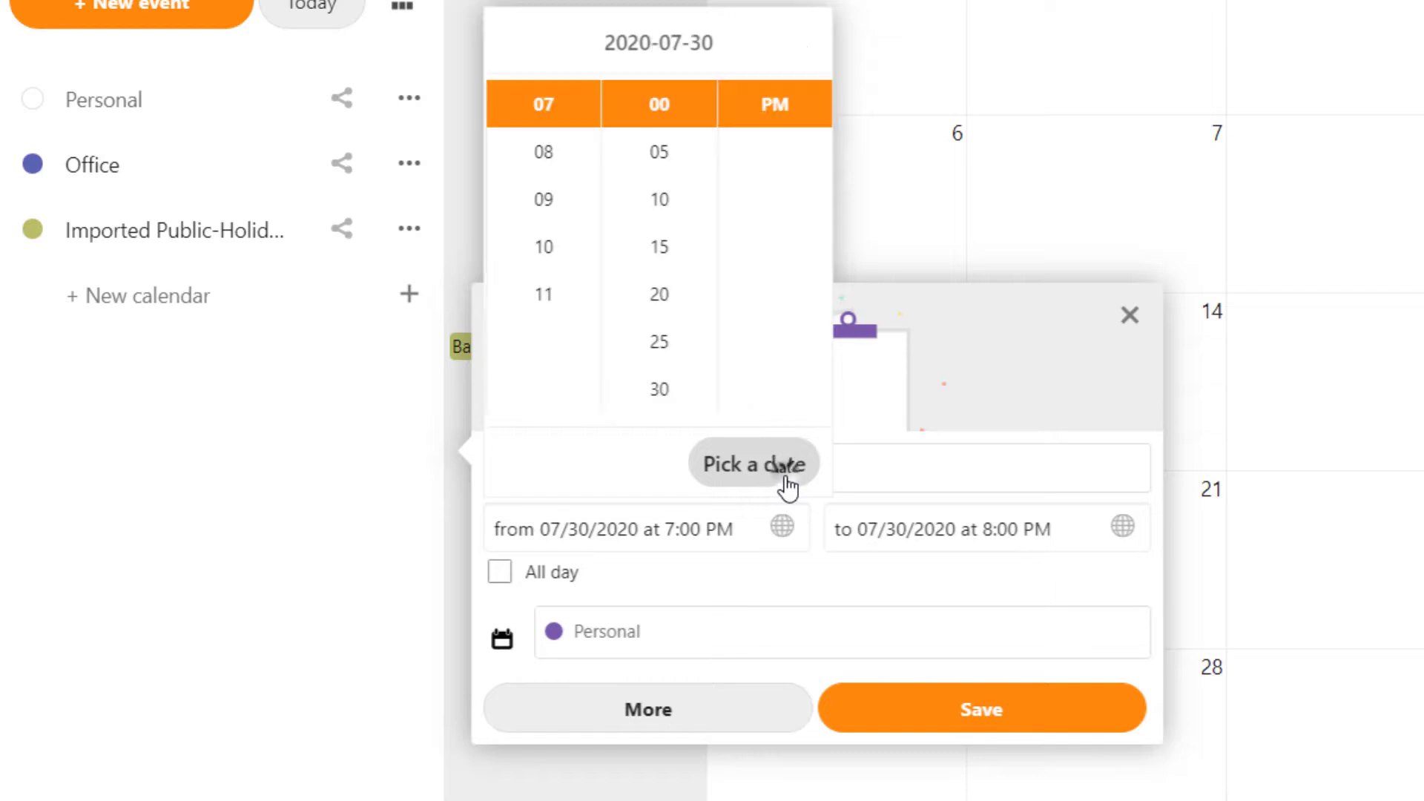
click(548, 265)
scroll(775, 145, up, 1)
click(766, 111)
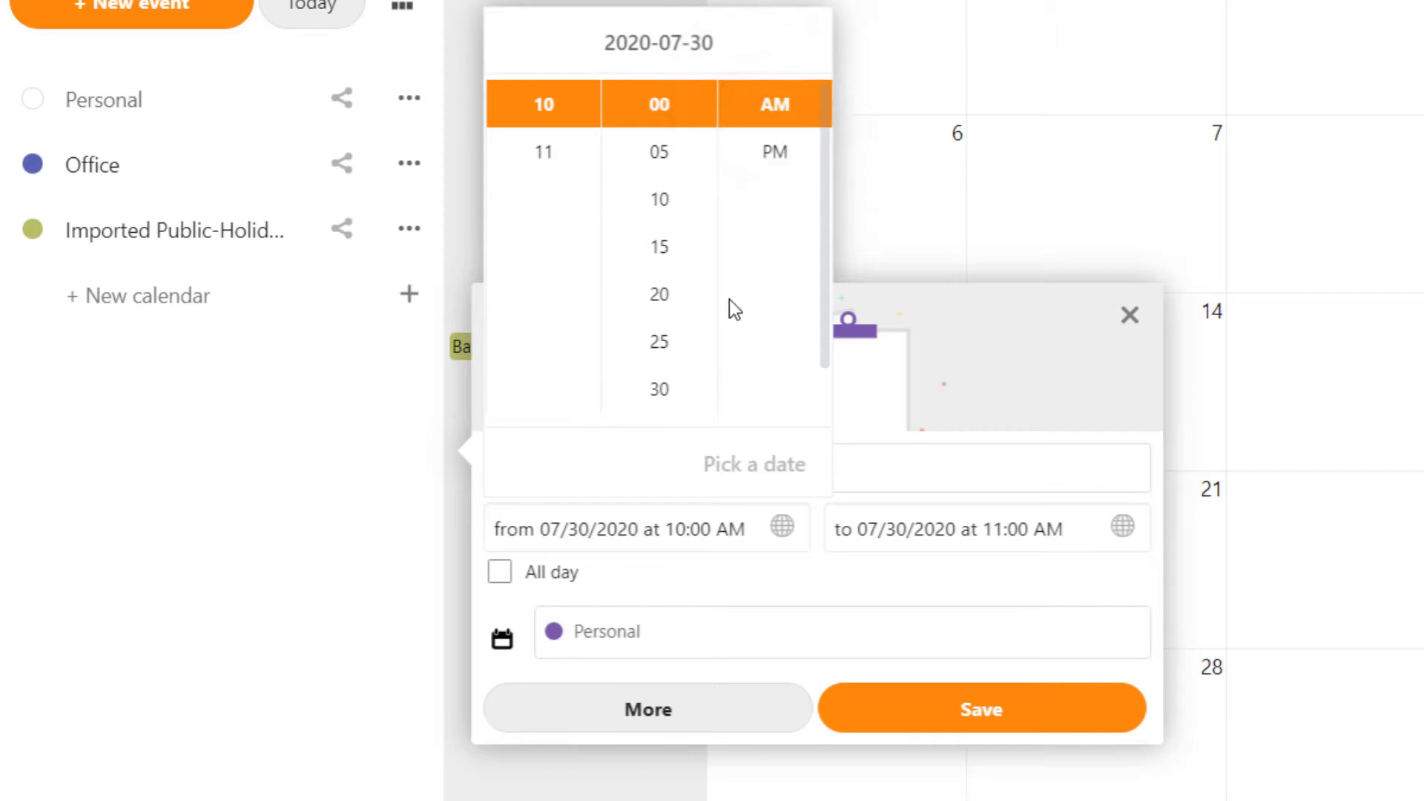
click(760, 568)
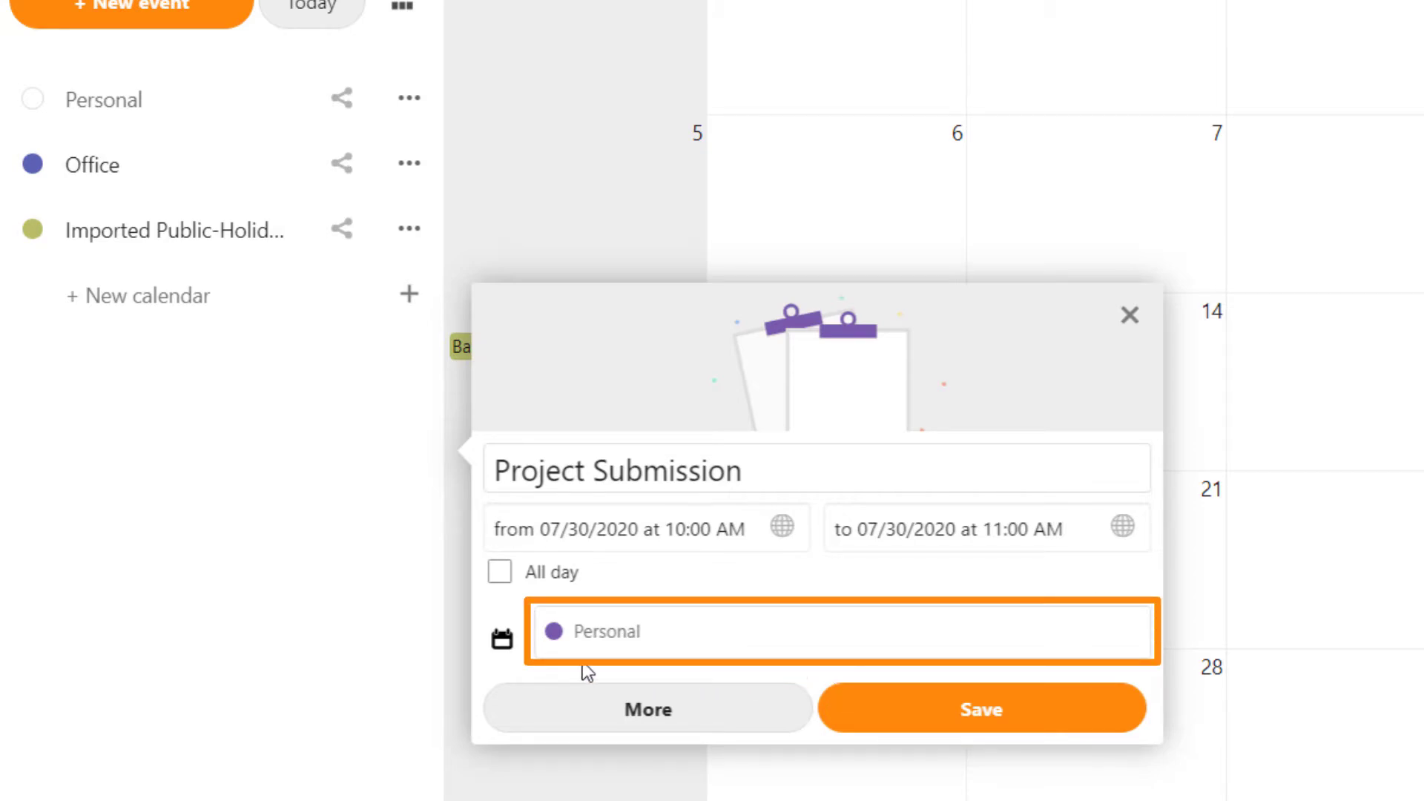
click(686, 628)
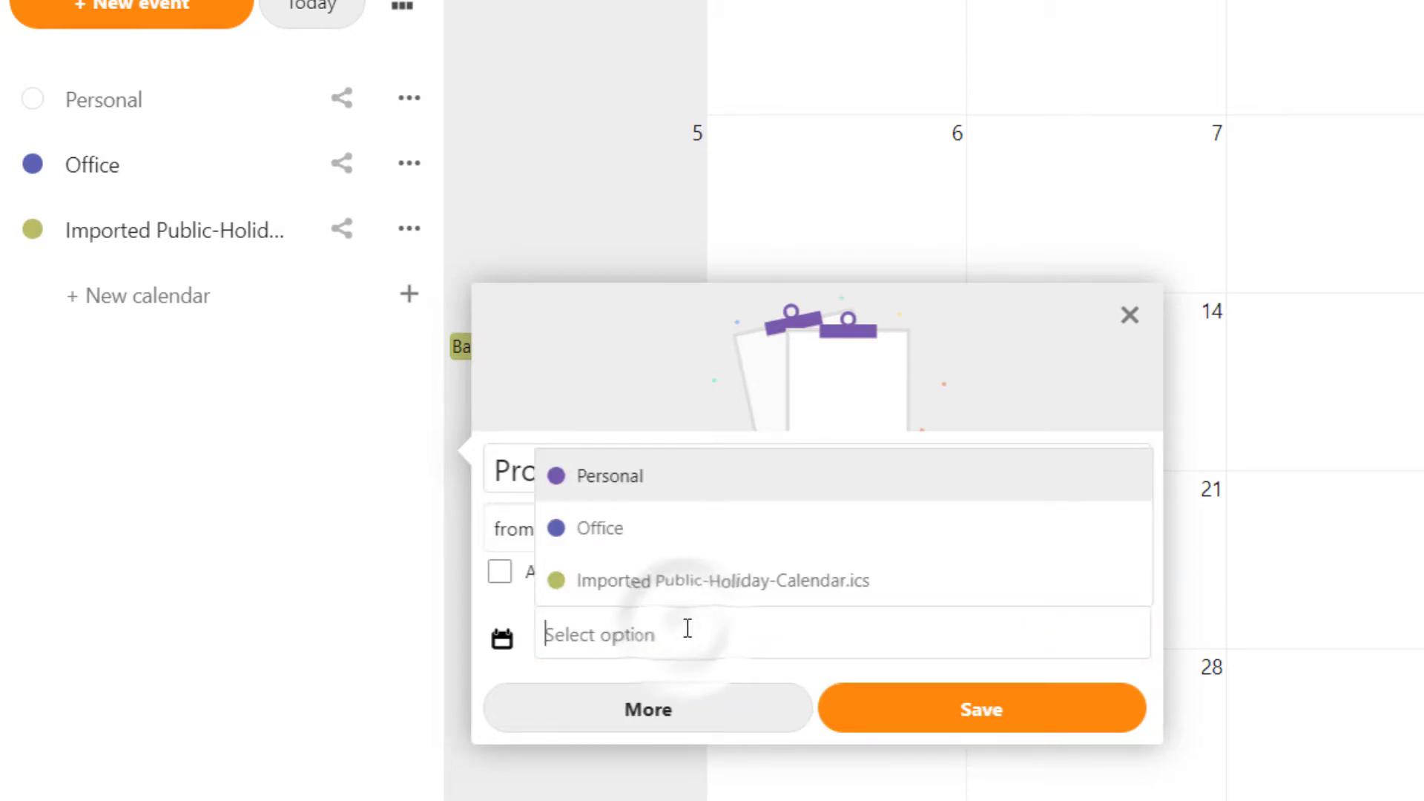
click(575, 551)
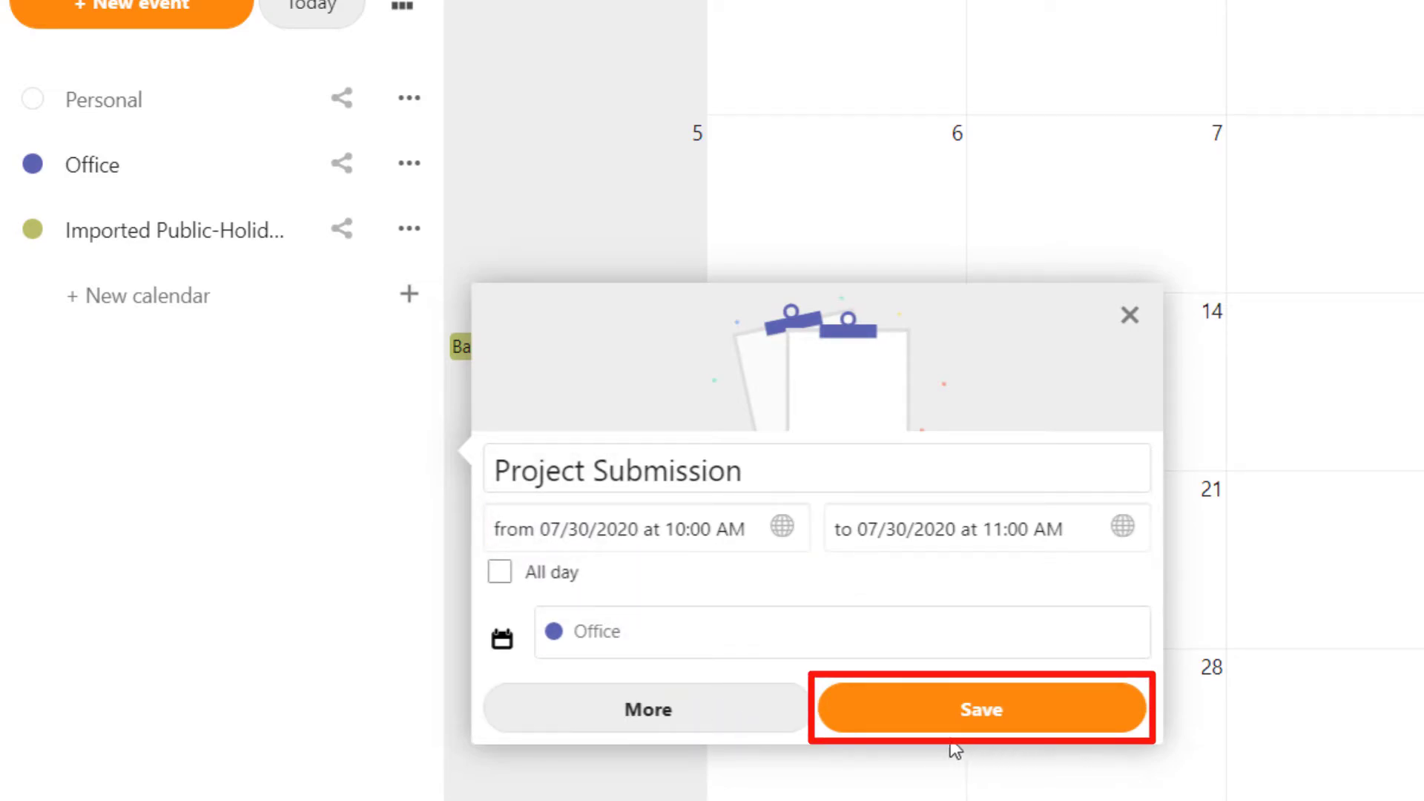
Save Project Submission, then save an all-day Meeting with client on July 28 in Personal
click(916, 721)
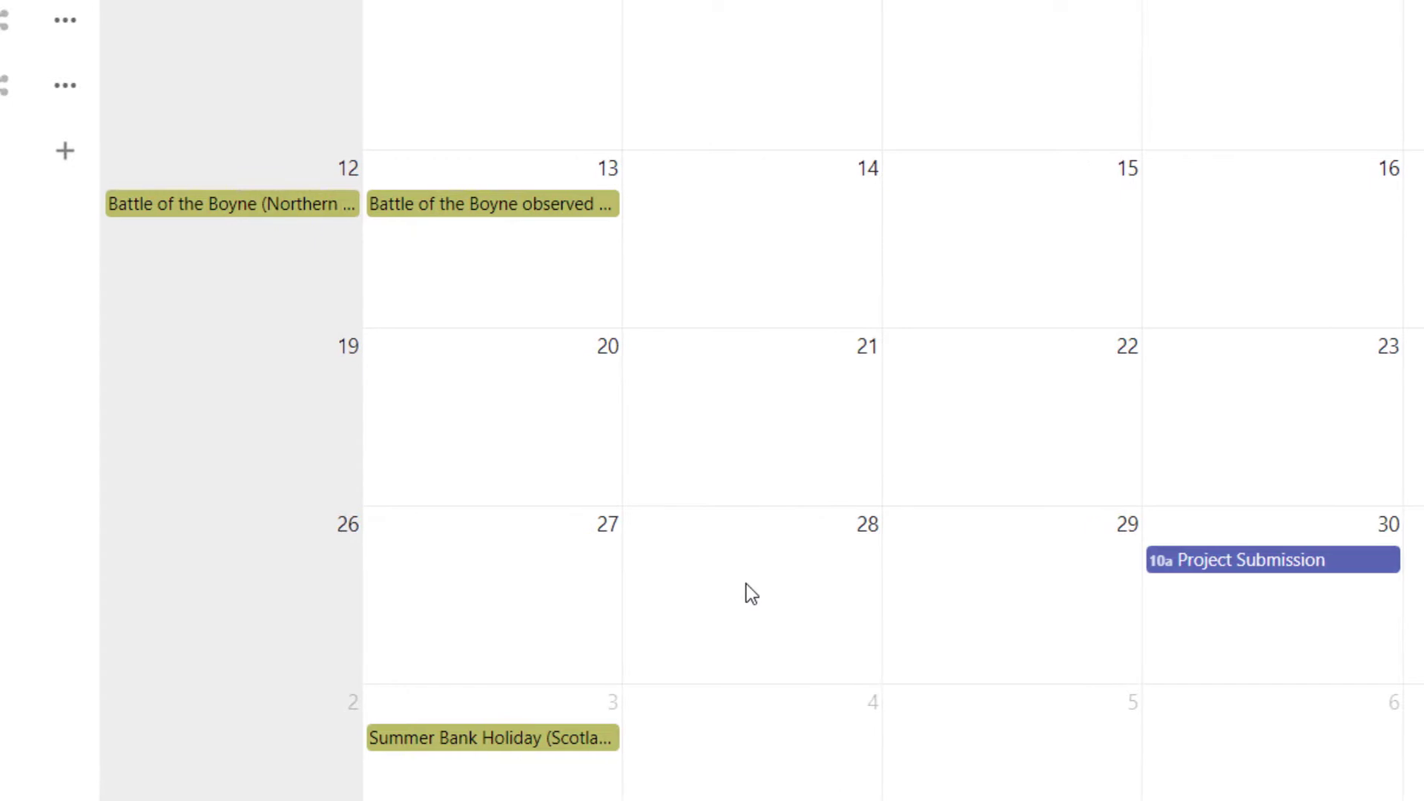
click(746, 585)
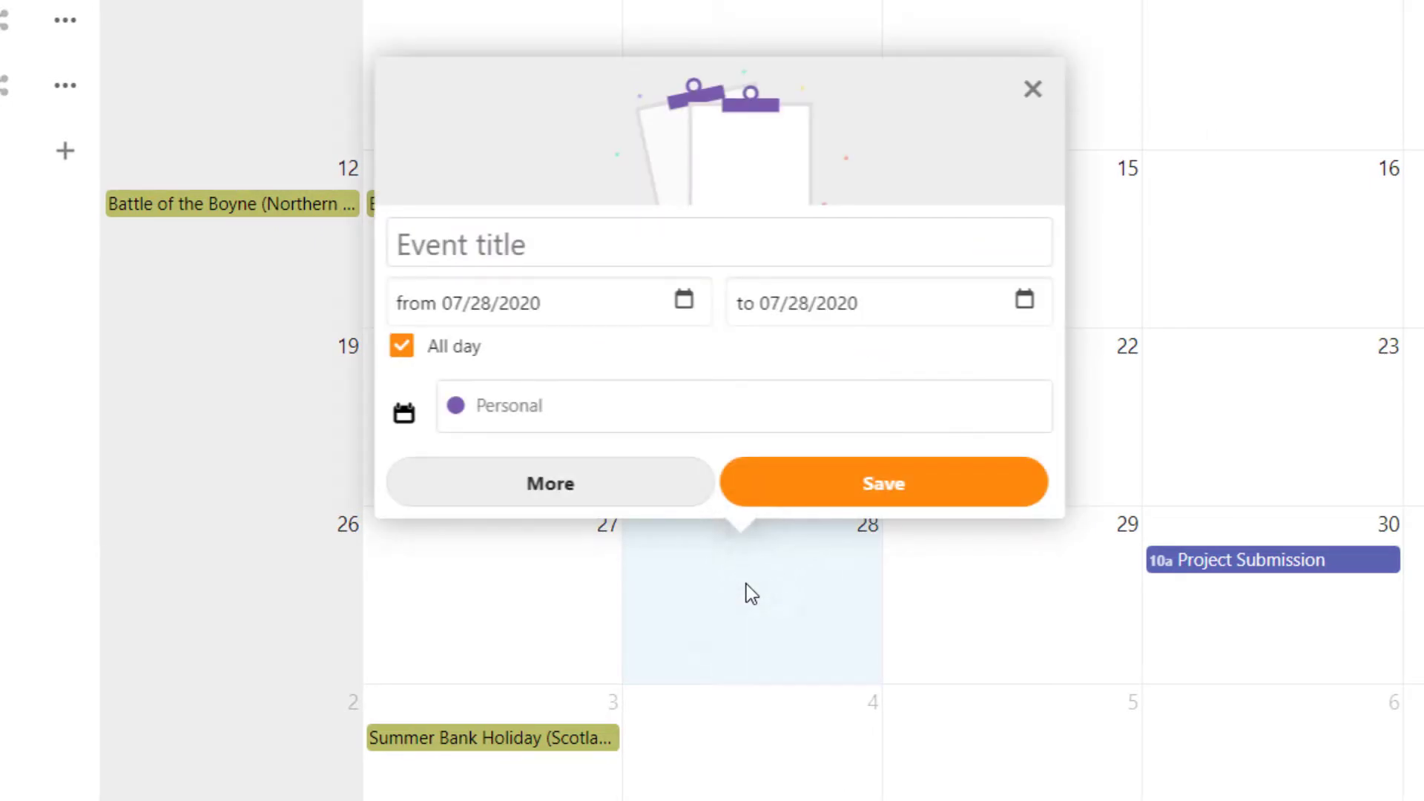
click(401, 247)
text(Meeting with )
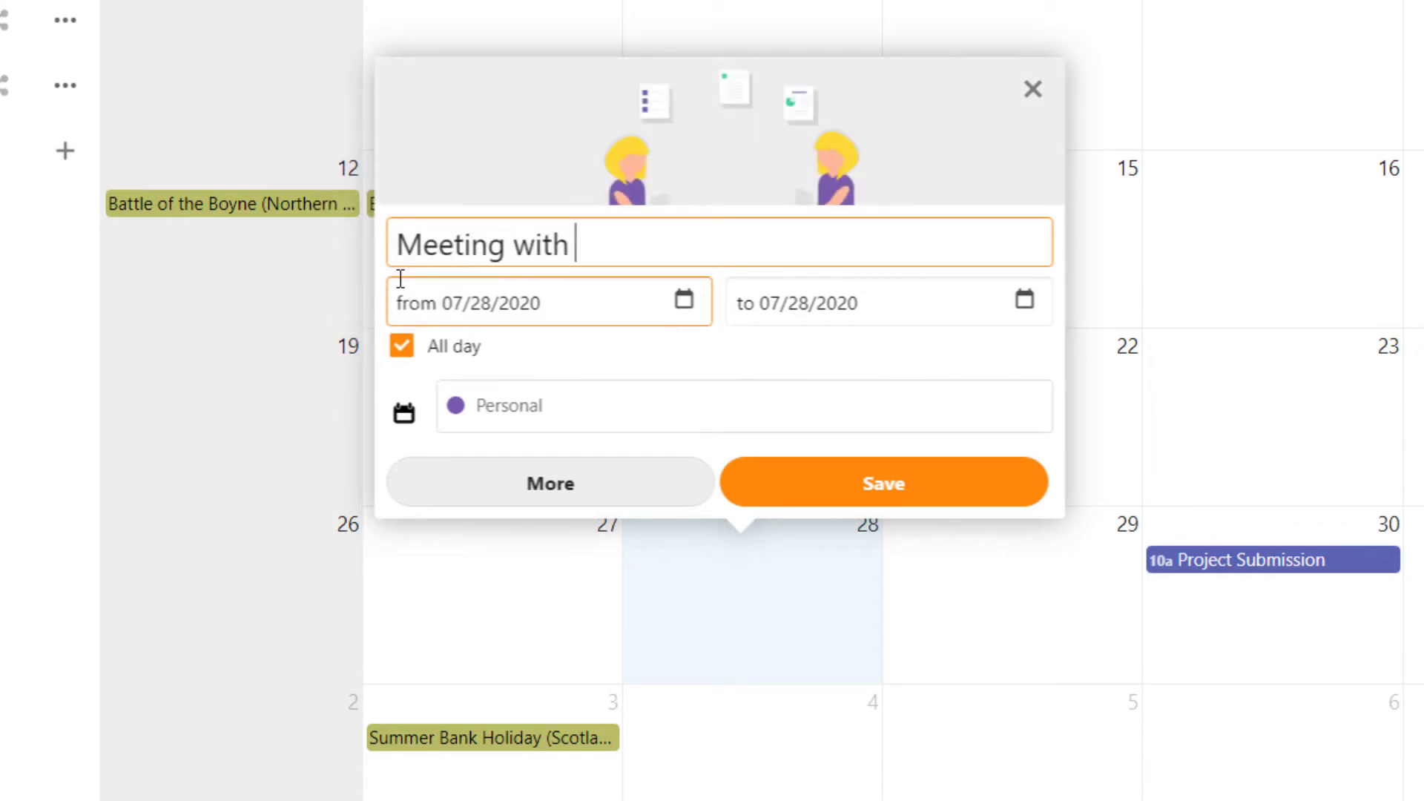
text(client)
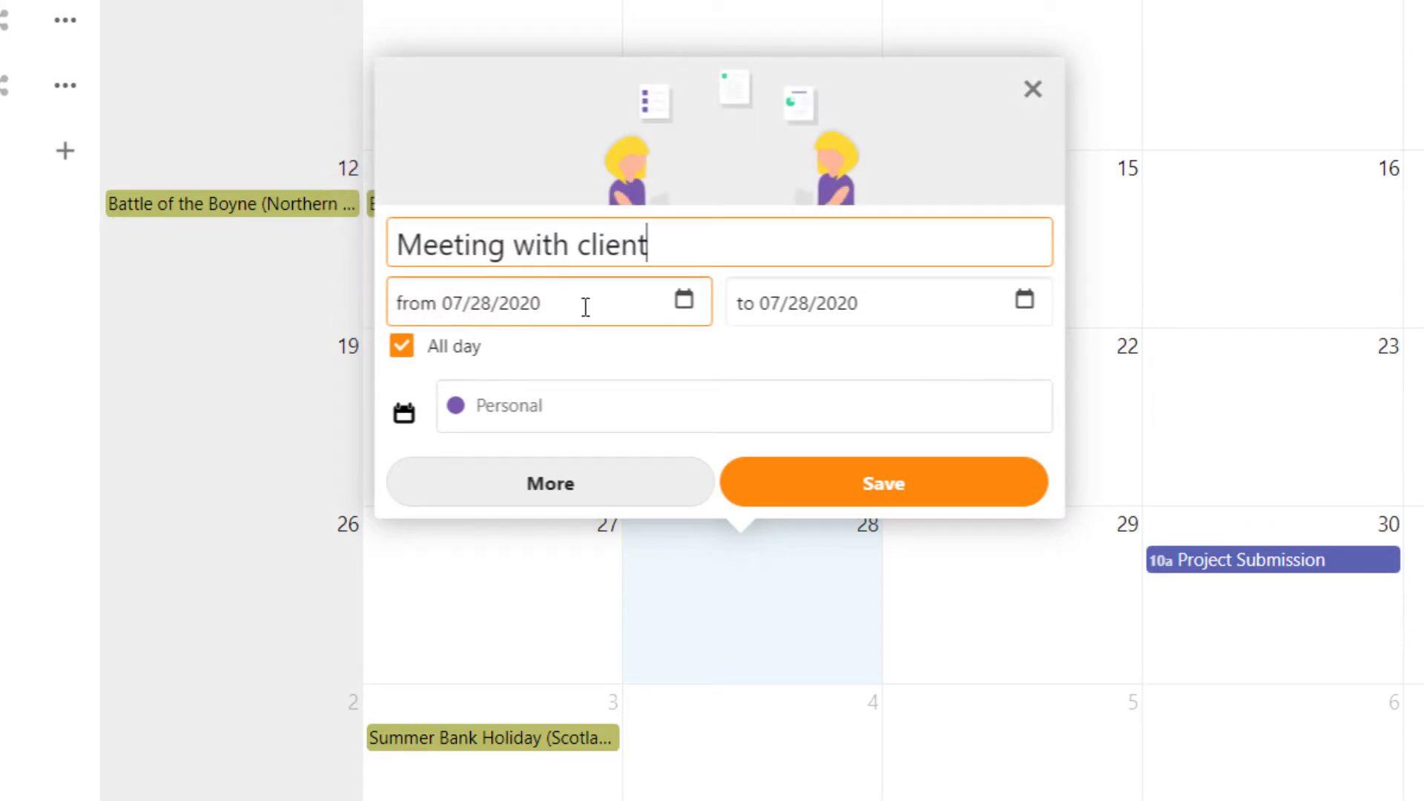
click(587, 305)
click(512, 190)
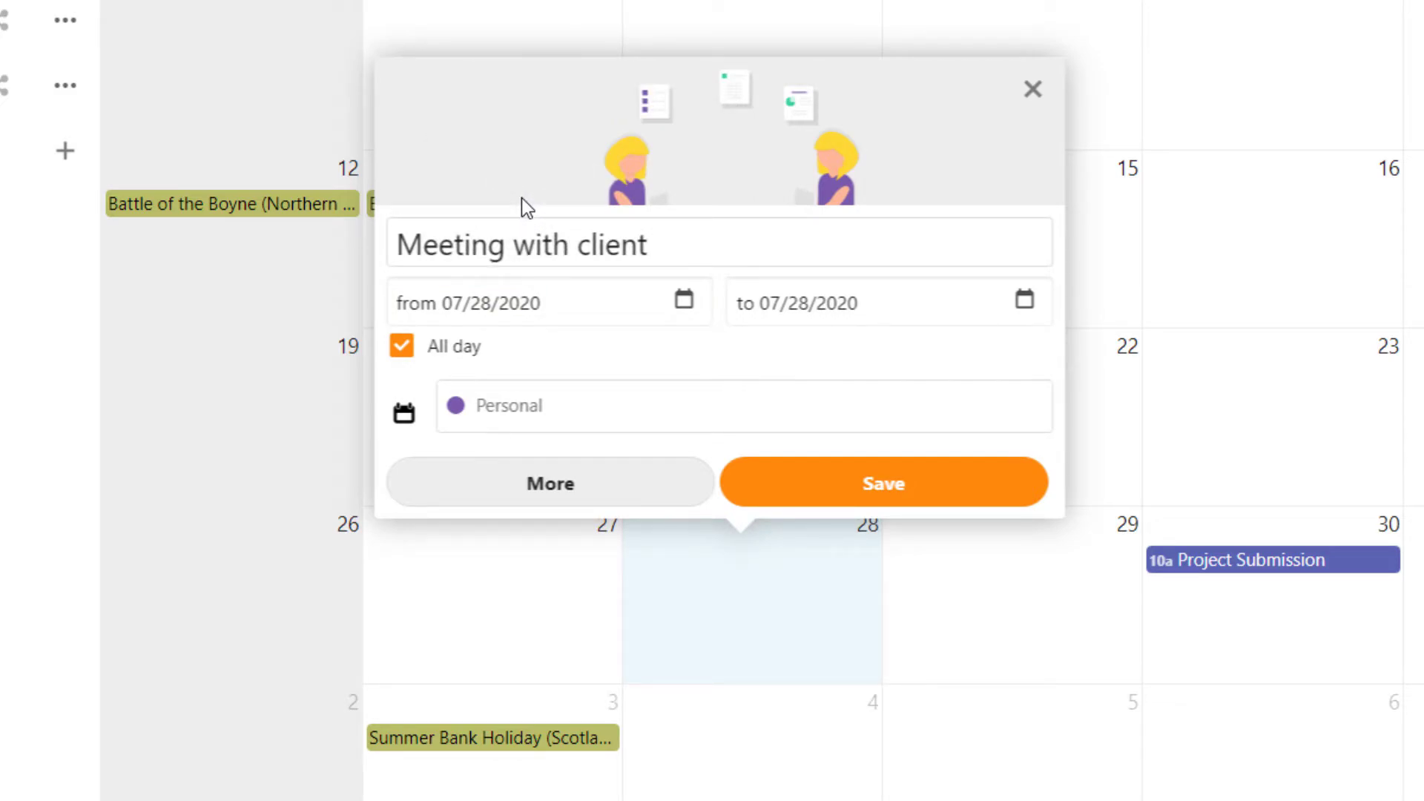
click(566, 408)
click(560, 243)
click(840, 496)
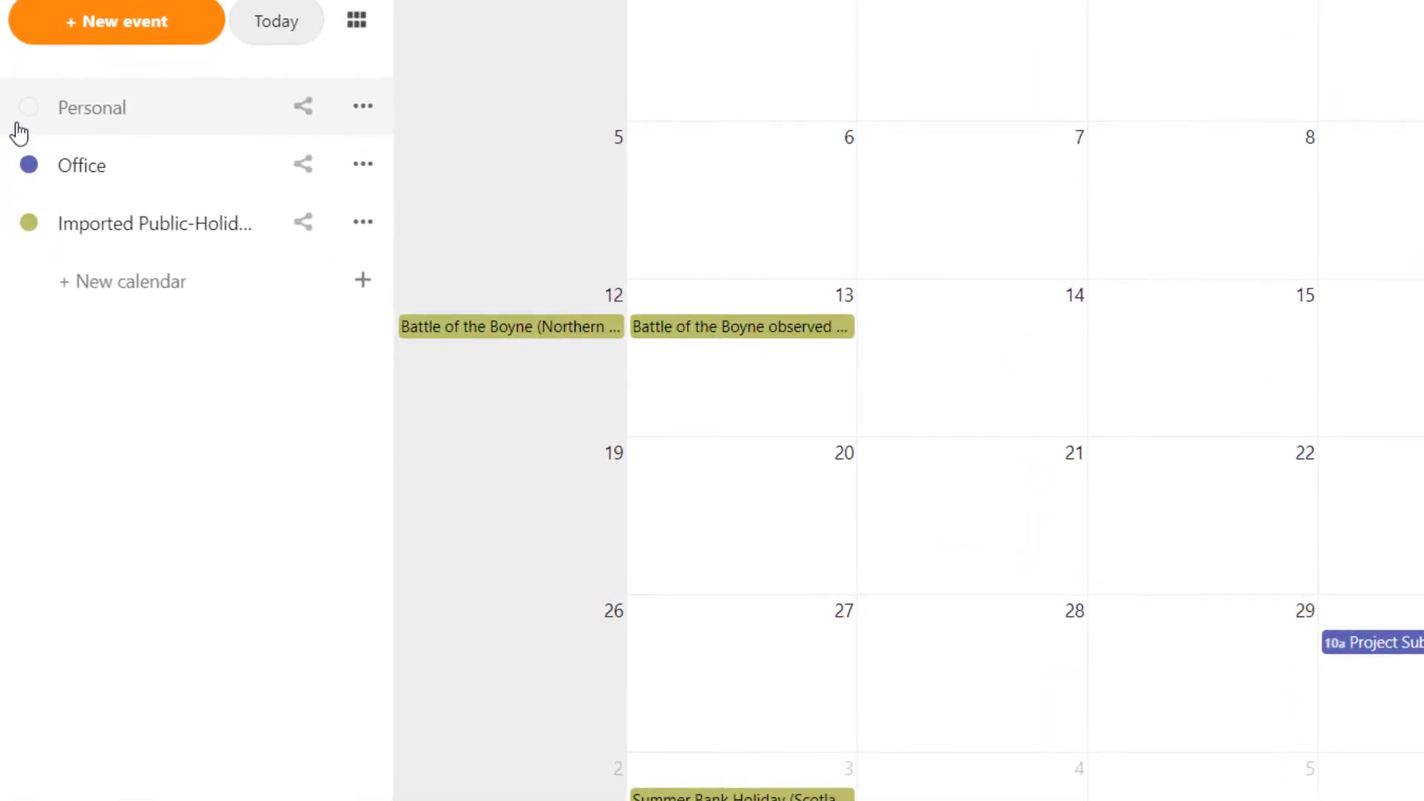
Turn on the Personal calendar, then briefly hide and restore the Imported and Office calendars
click(28, 116)
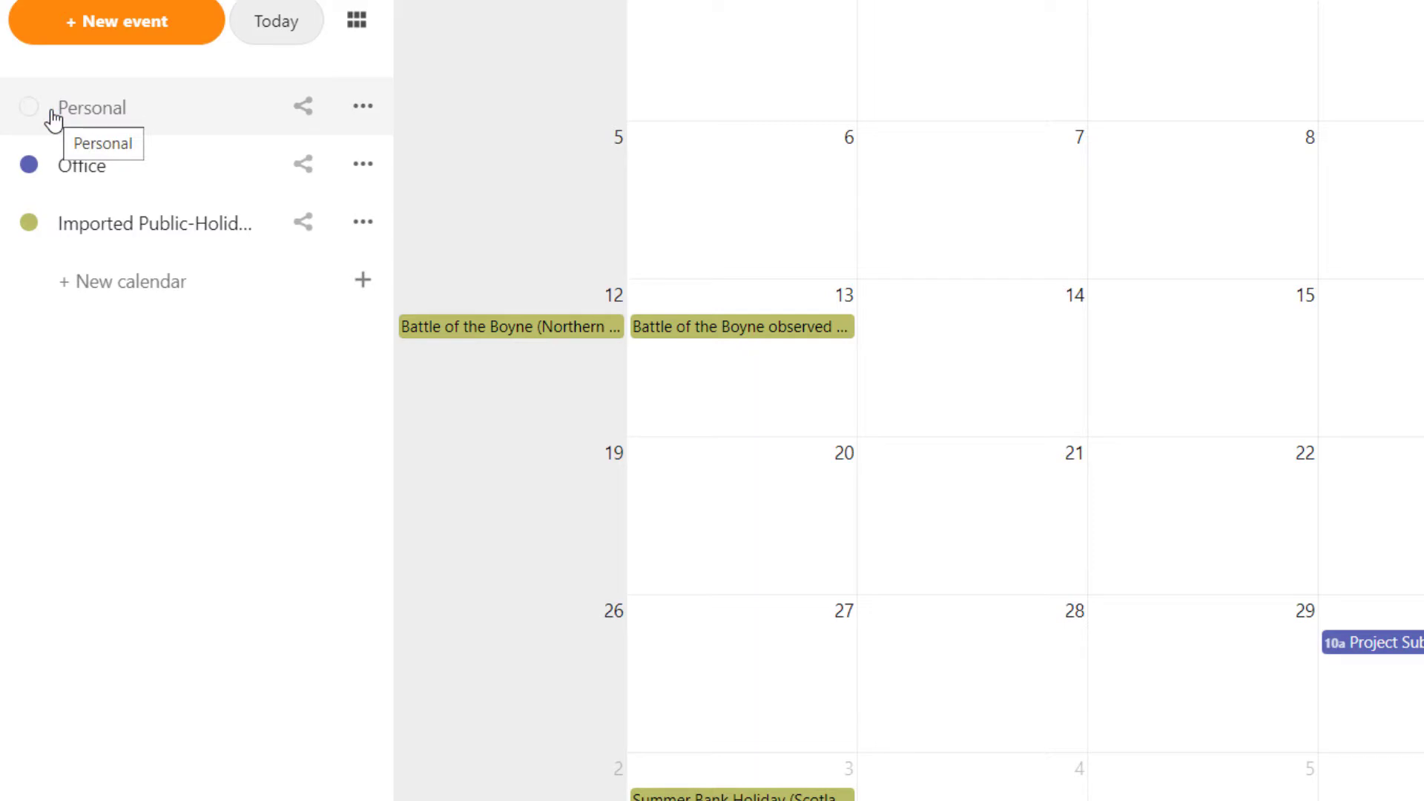
click(32, 112)
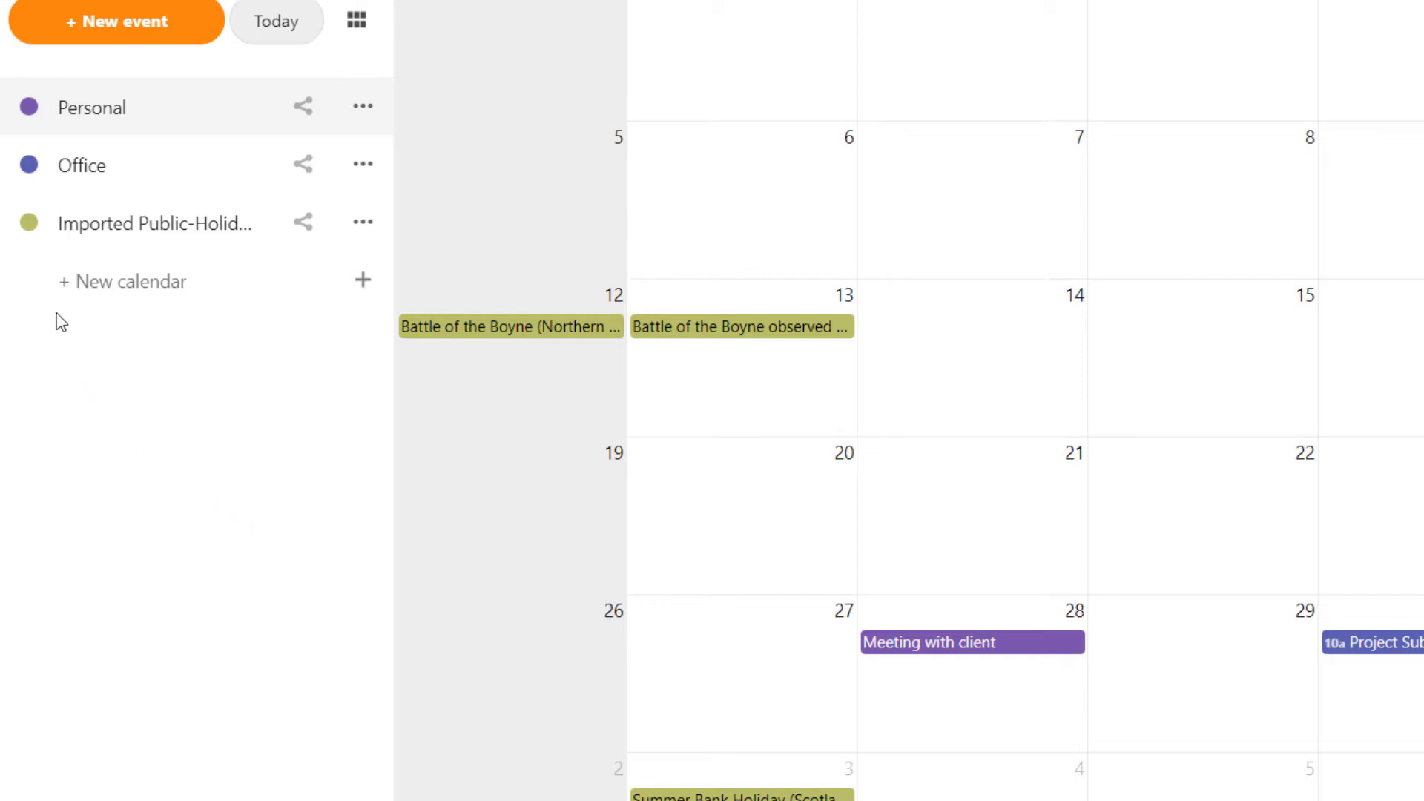
click(28, 226)
click(28, 225)
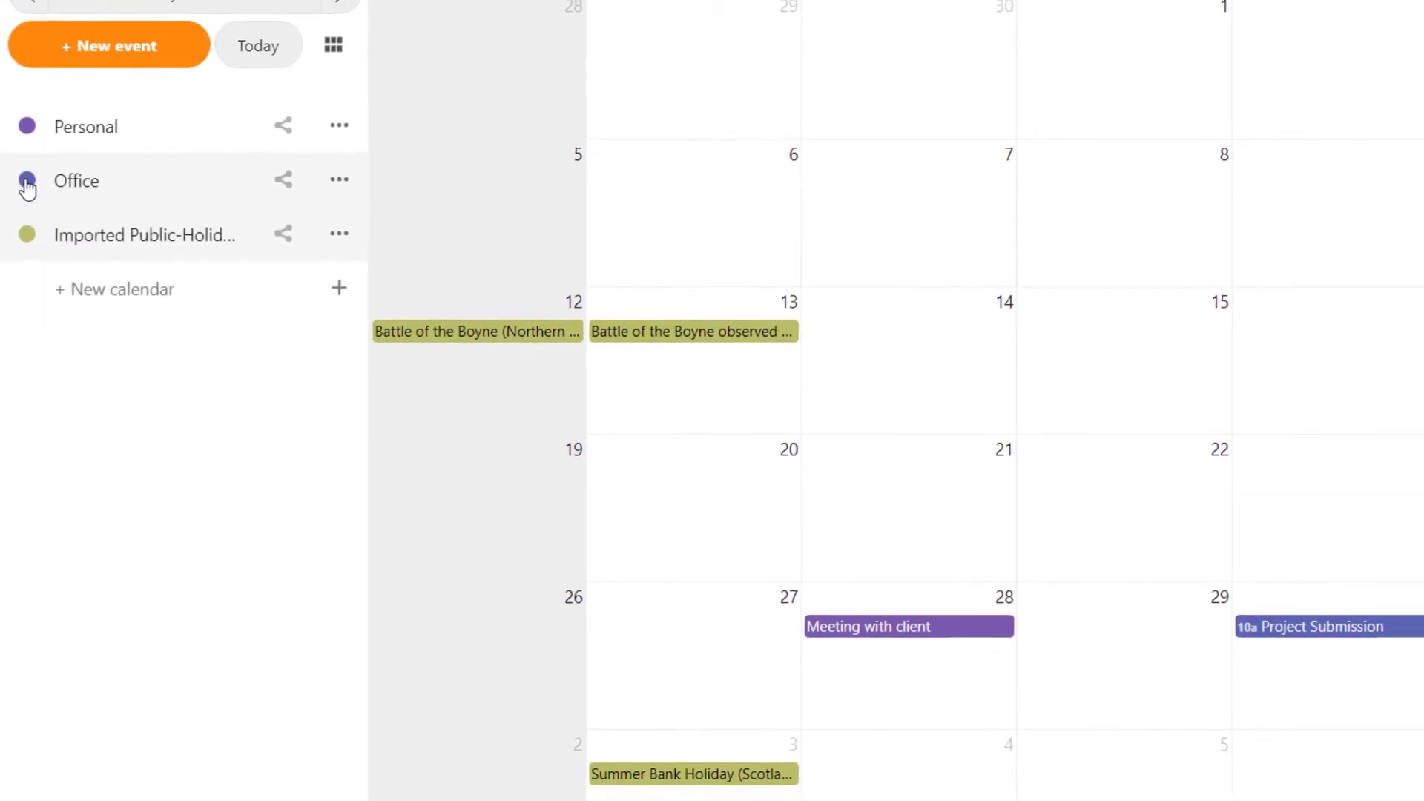
click(28, 191)
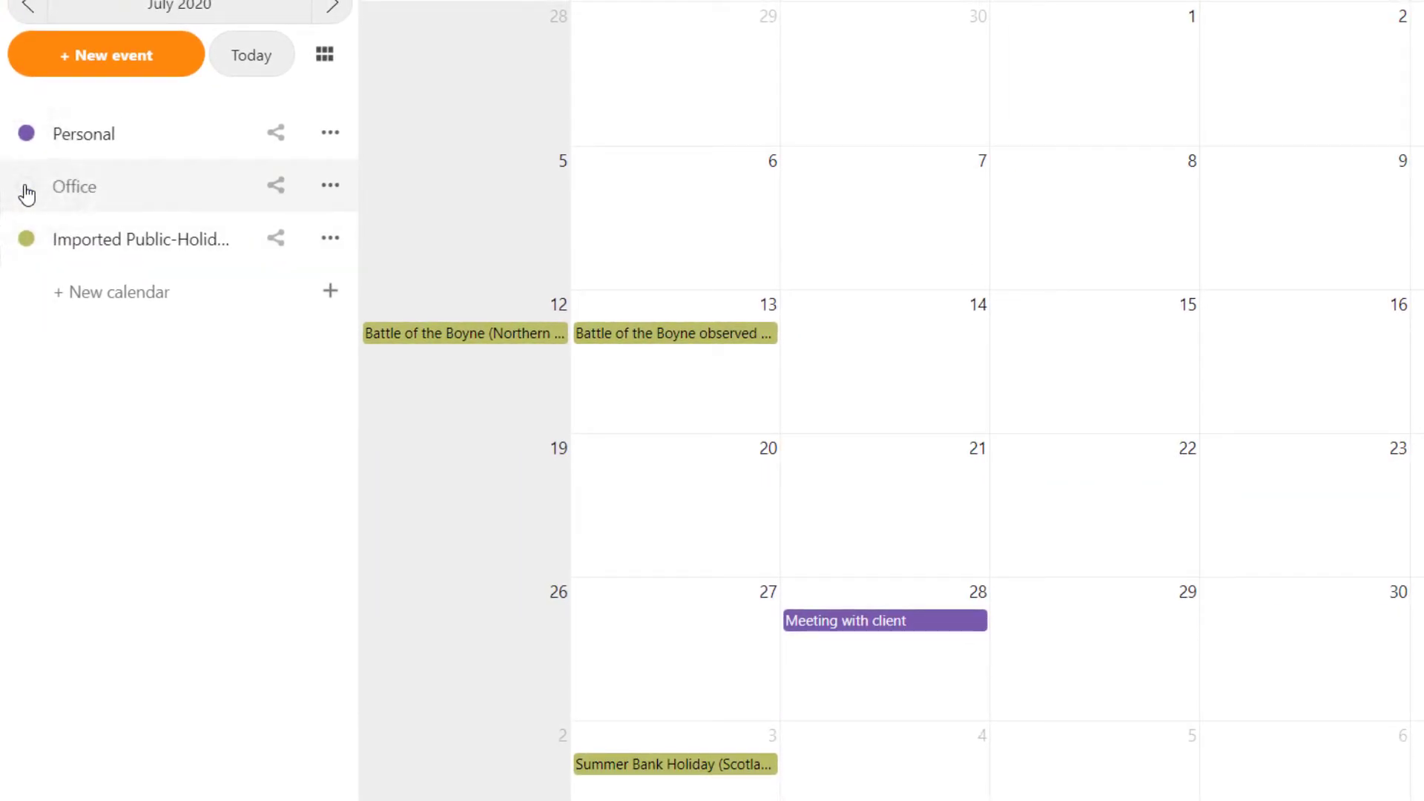
click(26, 190)
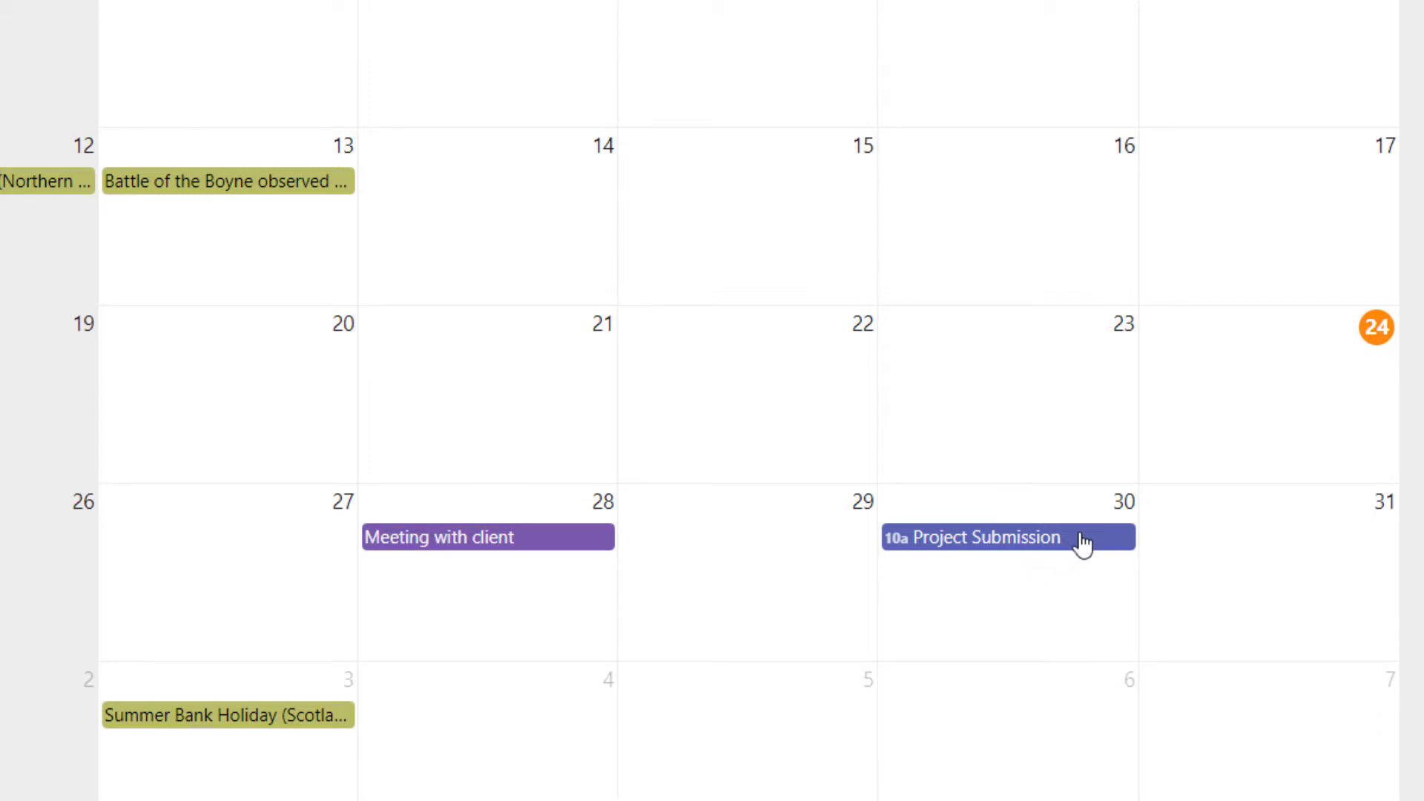
click(1081, 541)
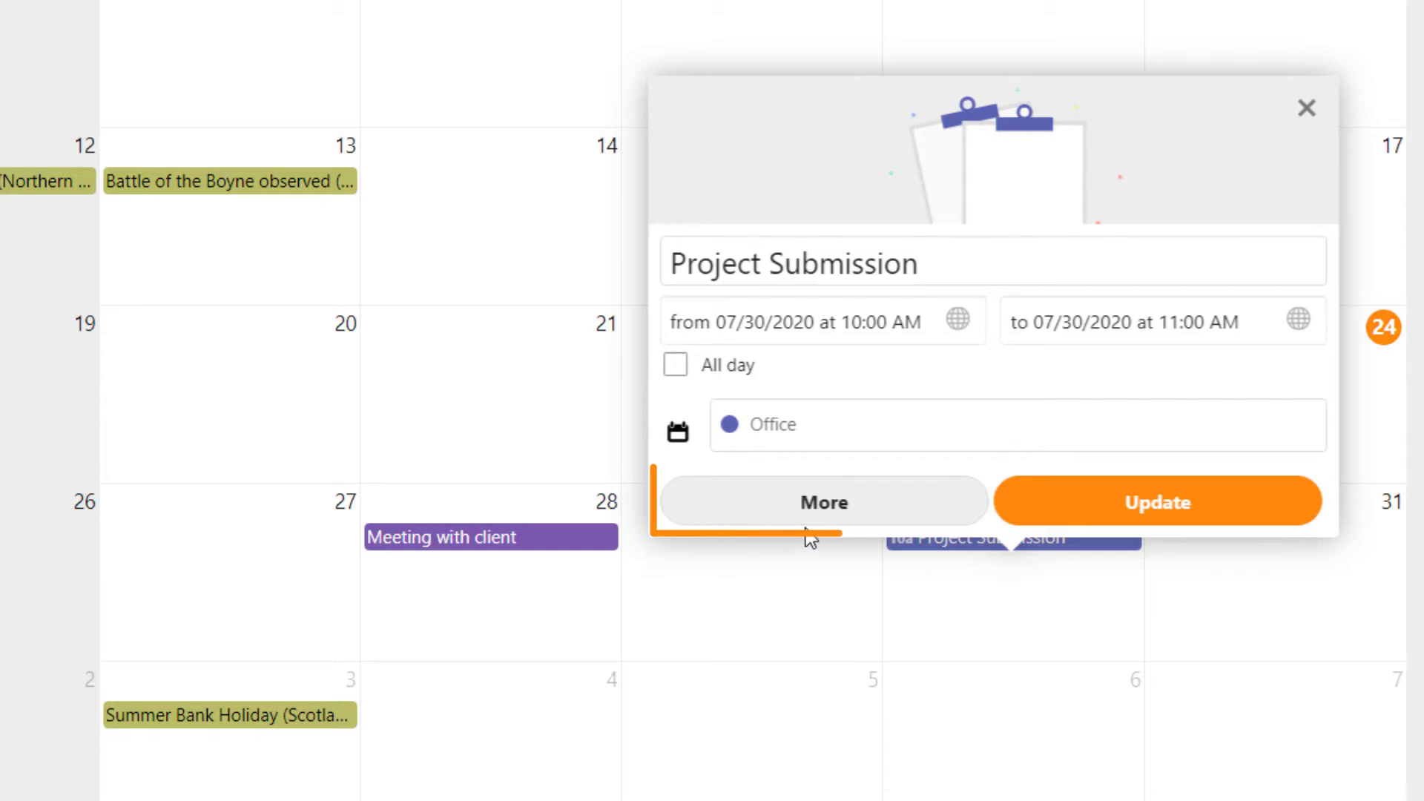
click(756, 515)
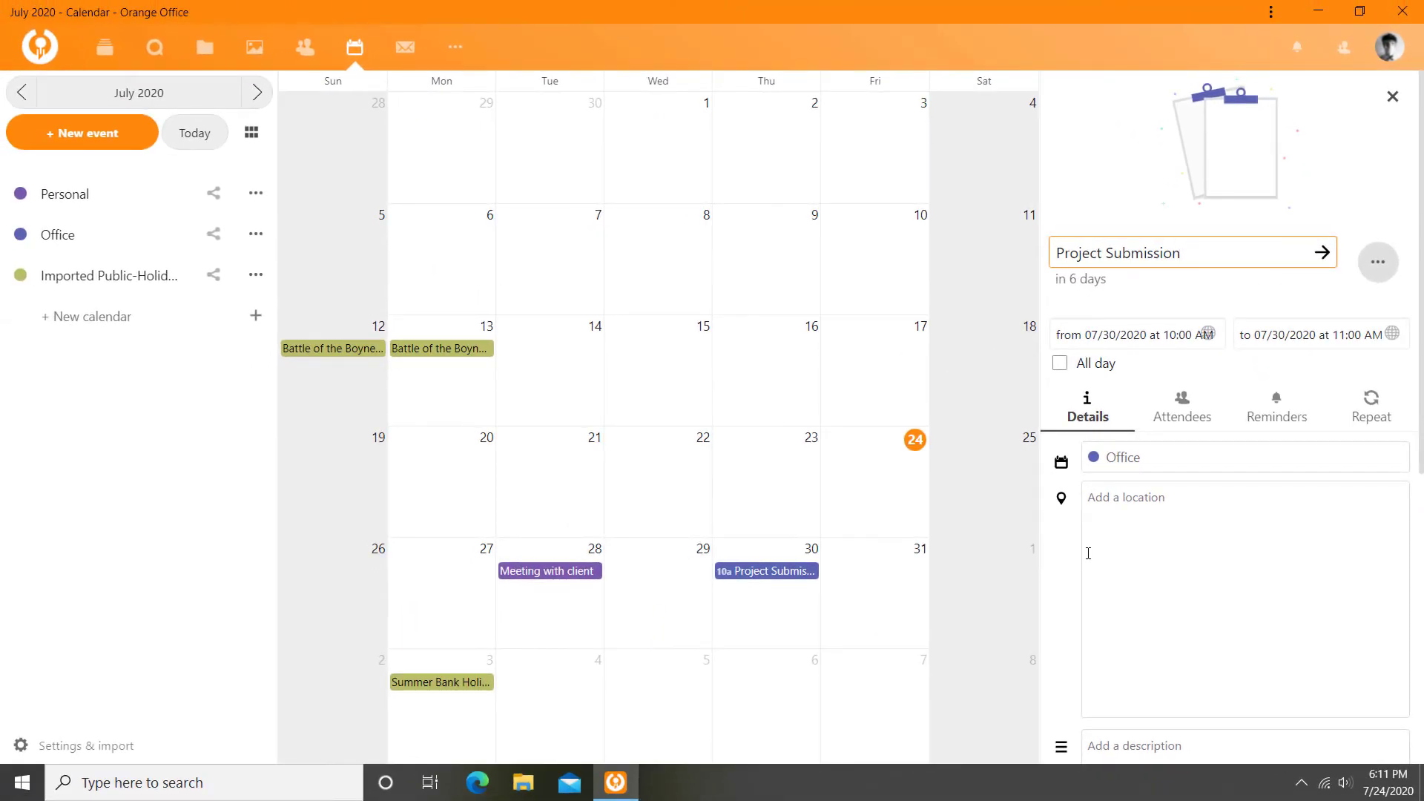
scroll(1088, 553, down, 1)
scroll(1089, 553, down, 1)
scroll(1089, 553, down, 1)
scroll(1088, 554, down, 2)
scroll(1088, 553, down, 1)
scroll(1089, 554, down, 1)
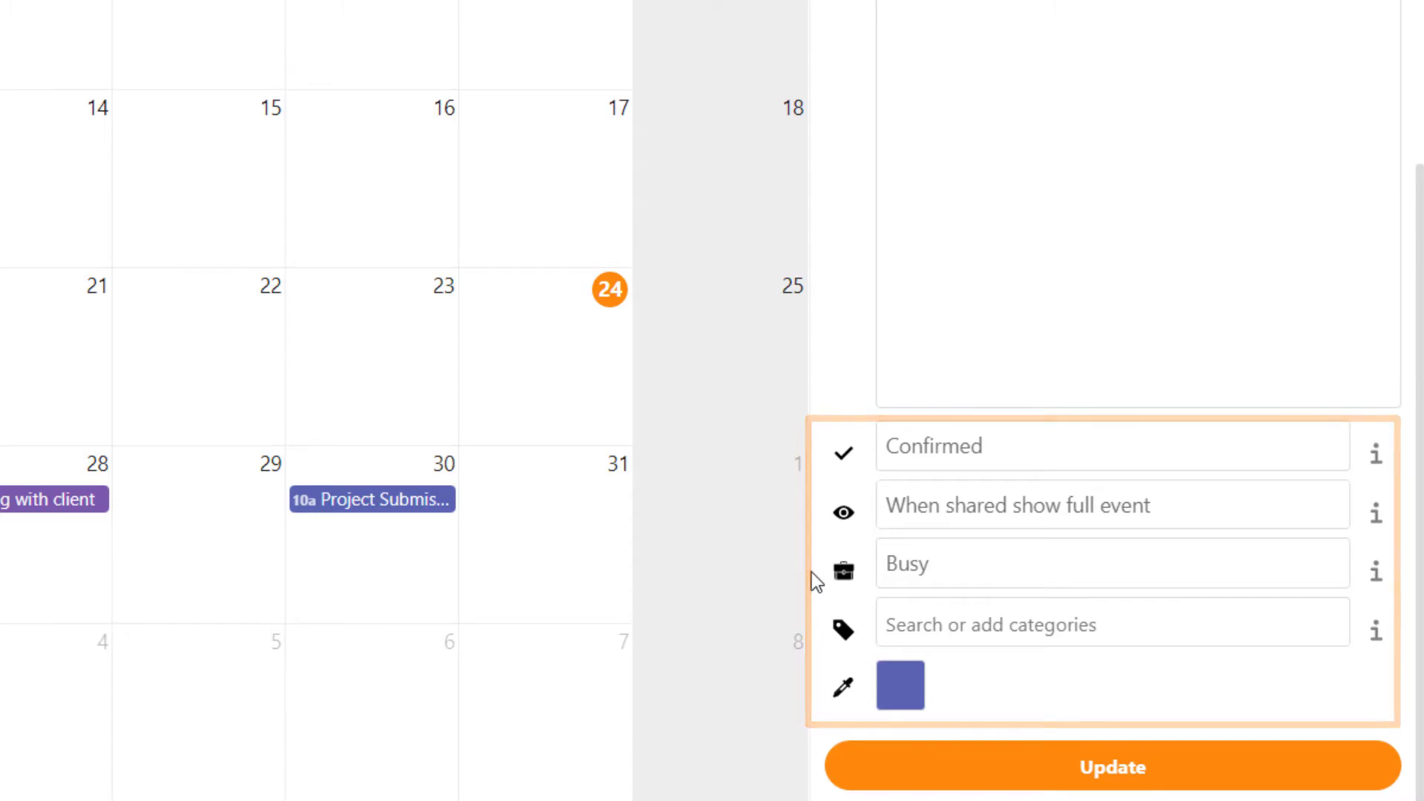
scroll(810, 572, up, 2)
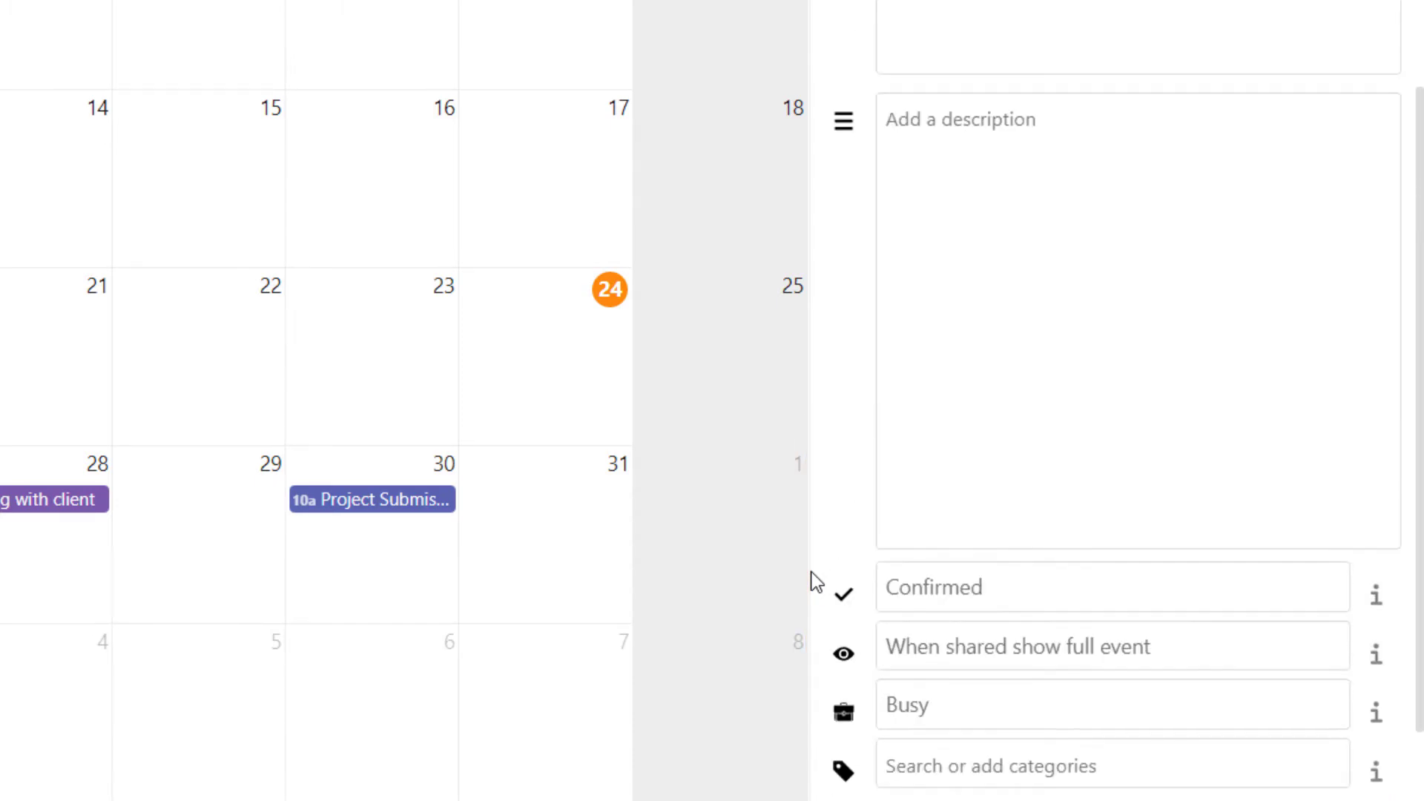
scroll(811, 572, up, 2)
scroll(811, 573, up, 2)
scroll(811, 572, up, 2)
scroll(812, 572, up, 2)
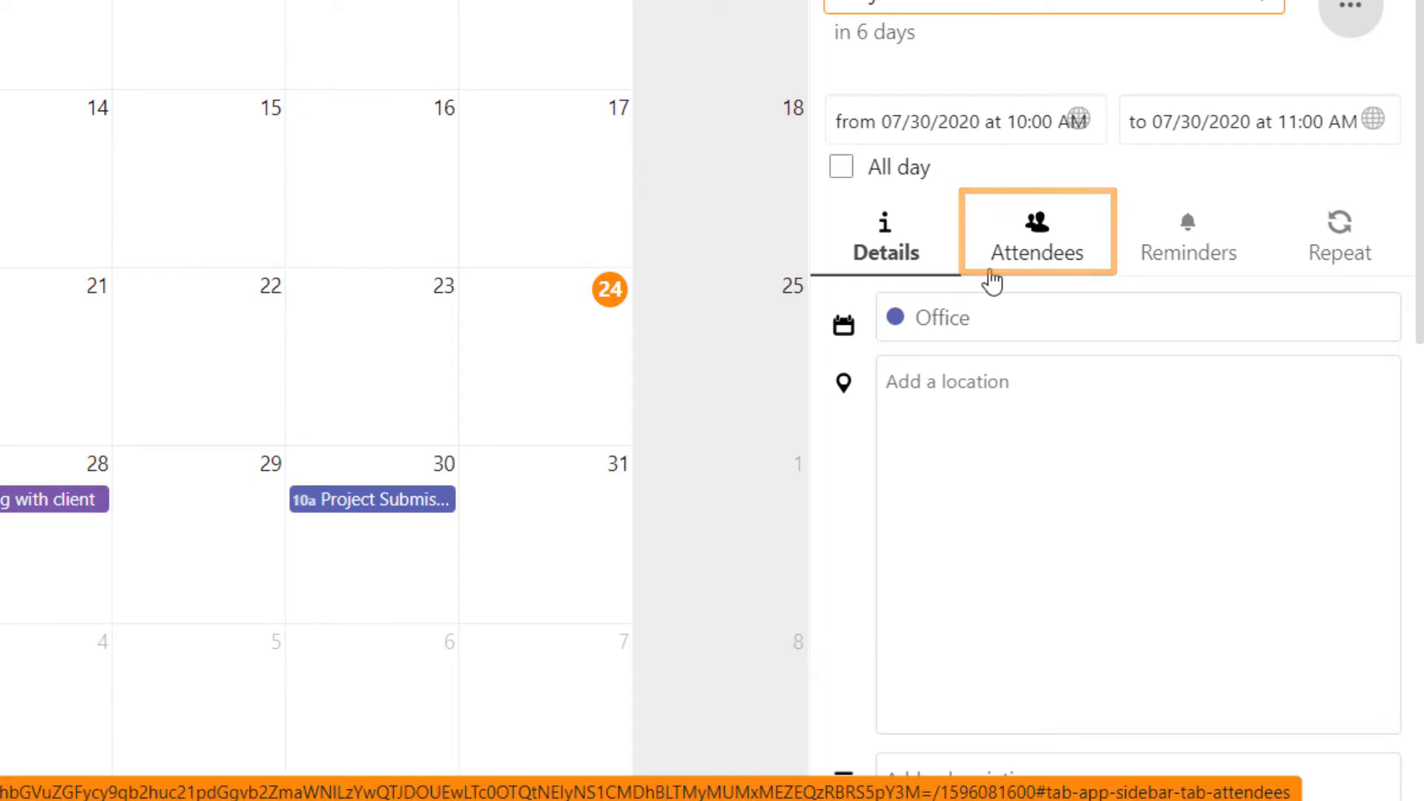
click(1003, 267)
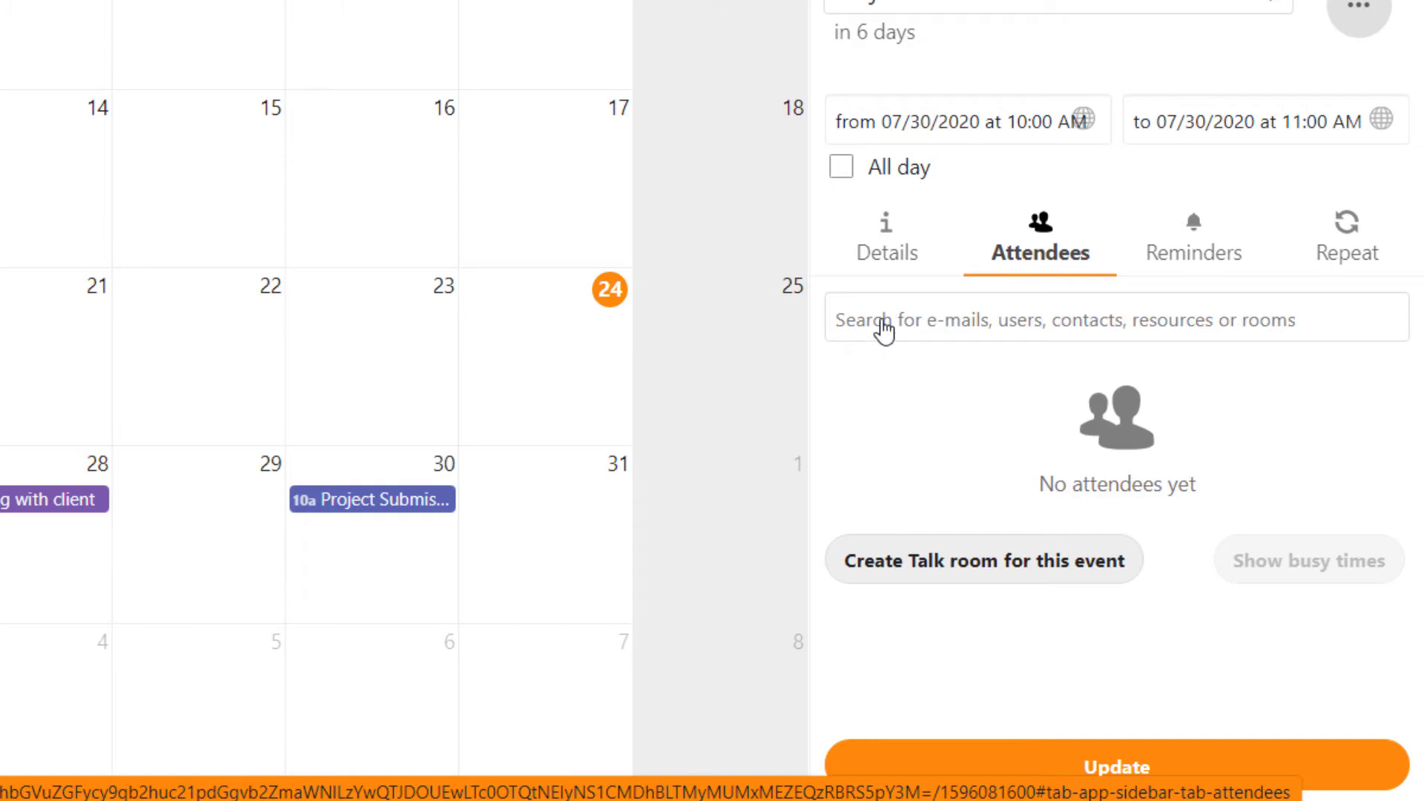
click(881, 325)
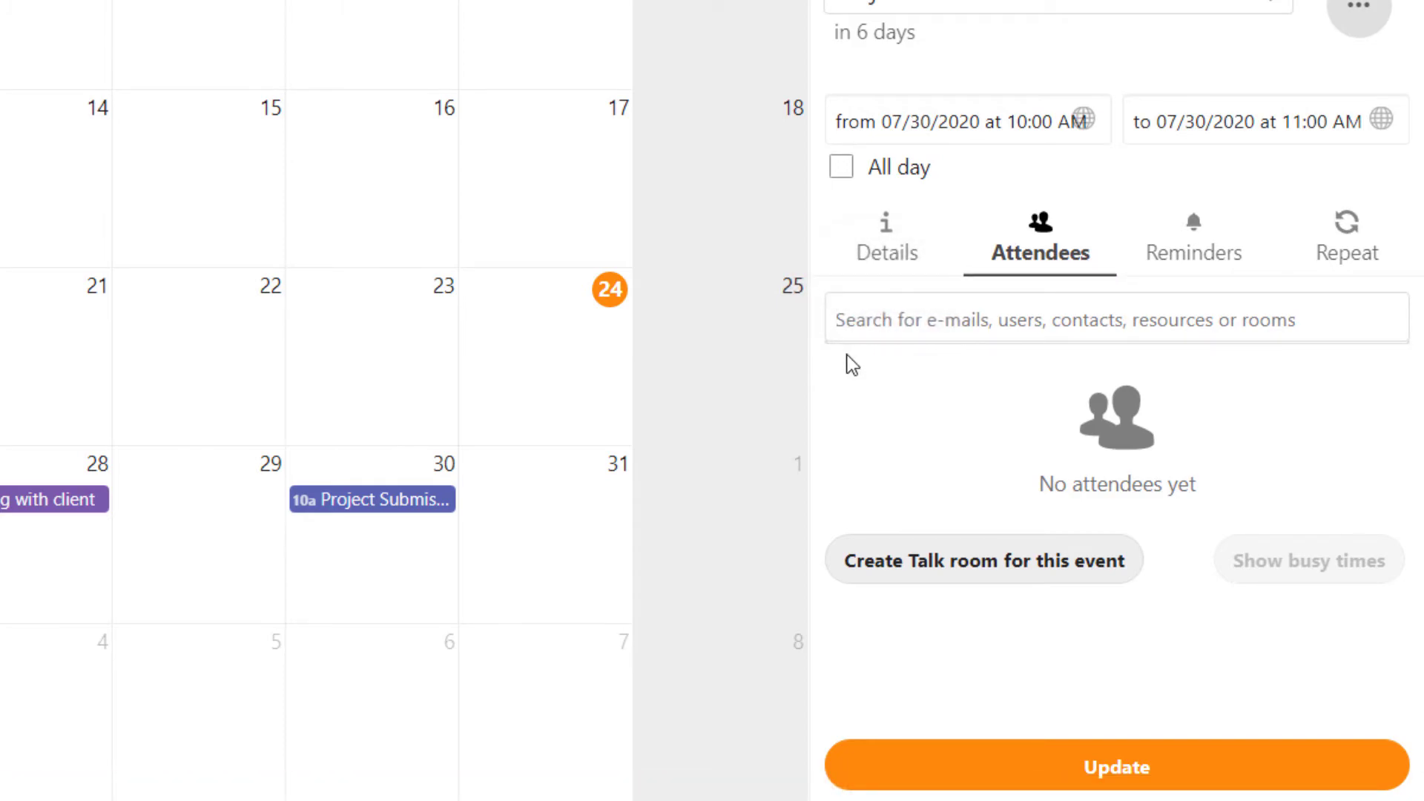
text(Mellissa)
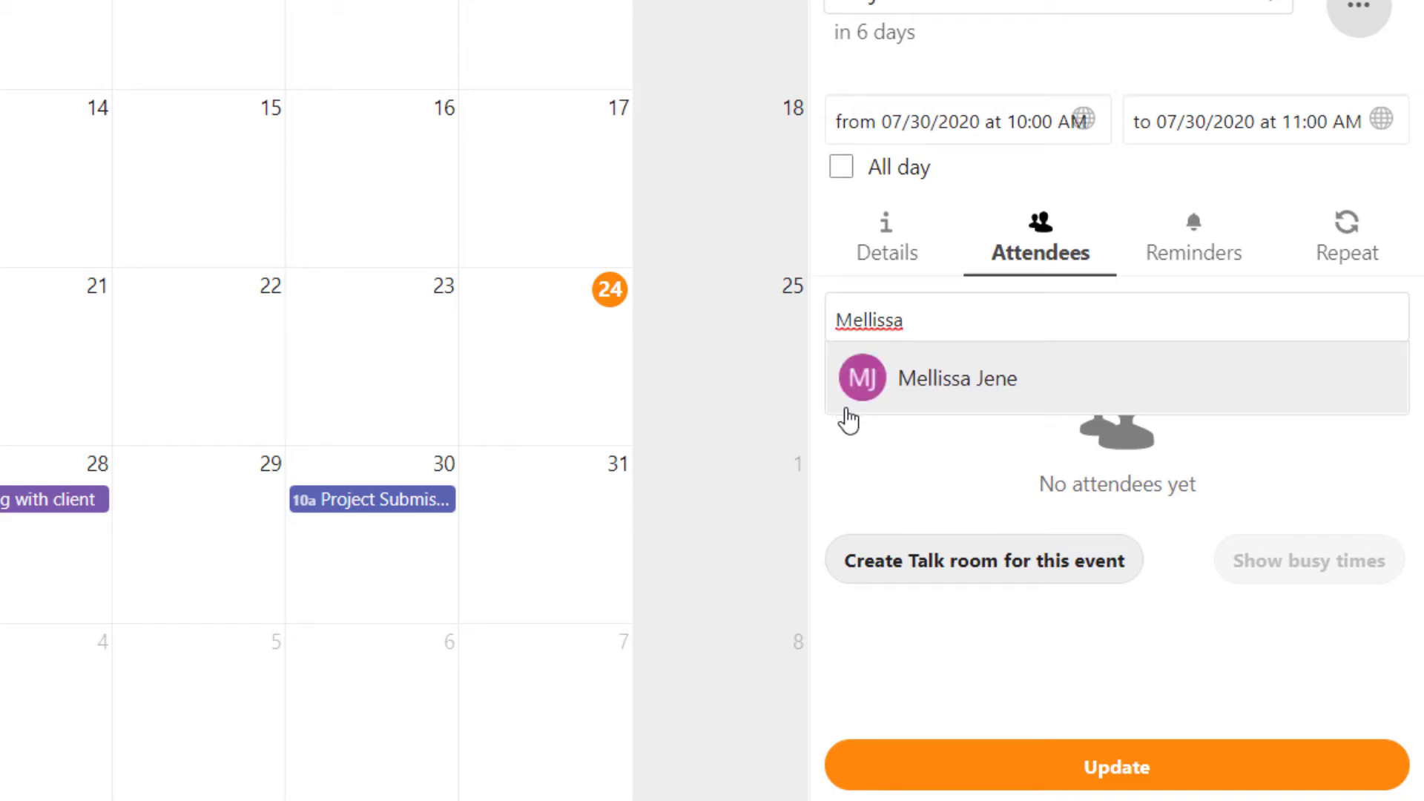
click(913, 381)
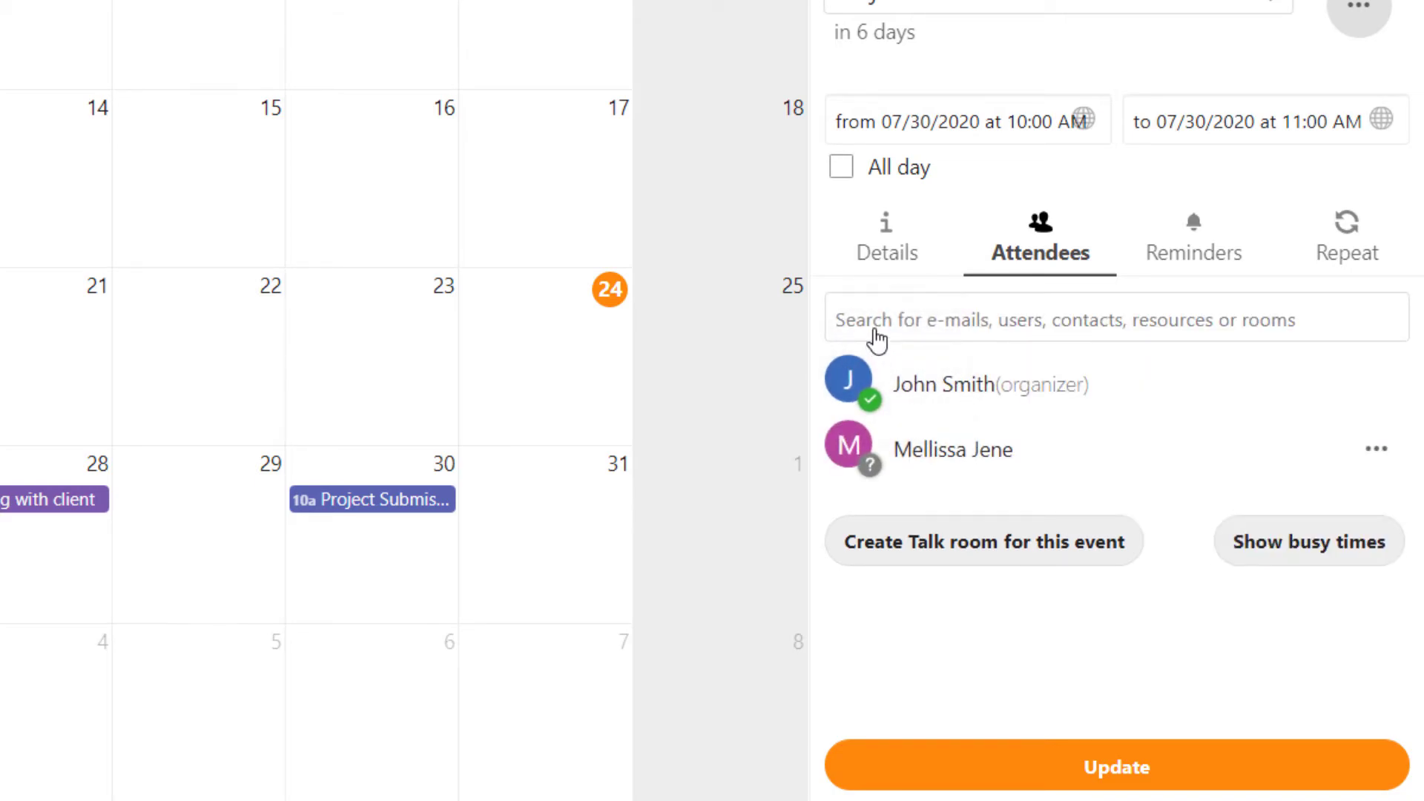
text(Robert)
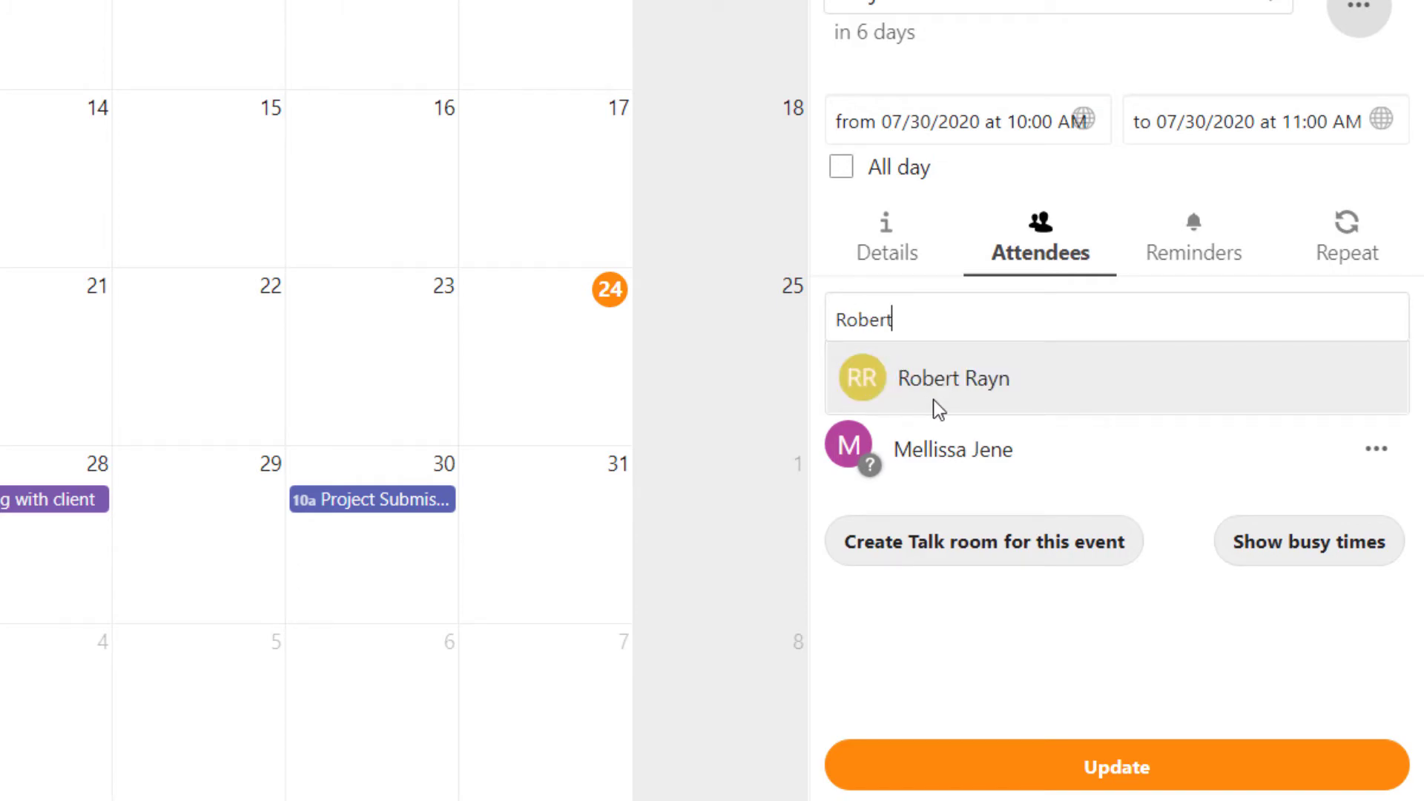
click(938, 411)
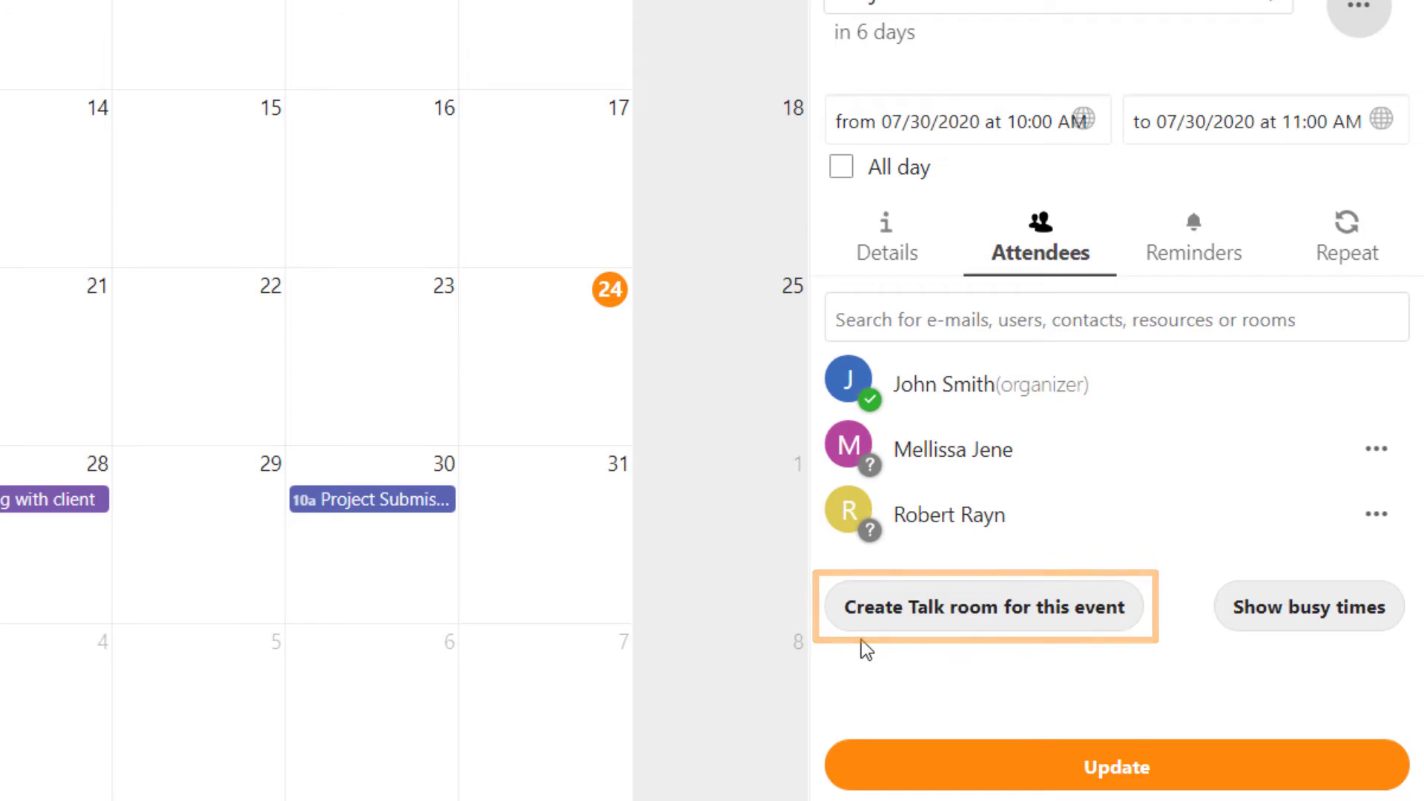
click(888, 624)
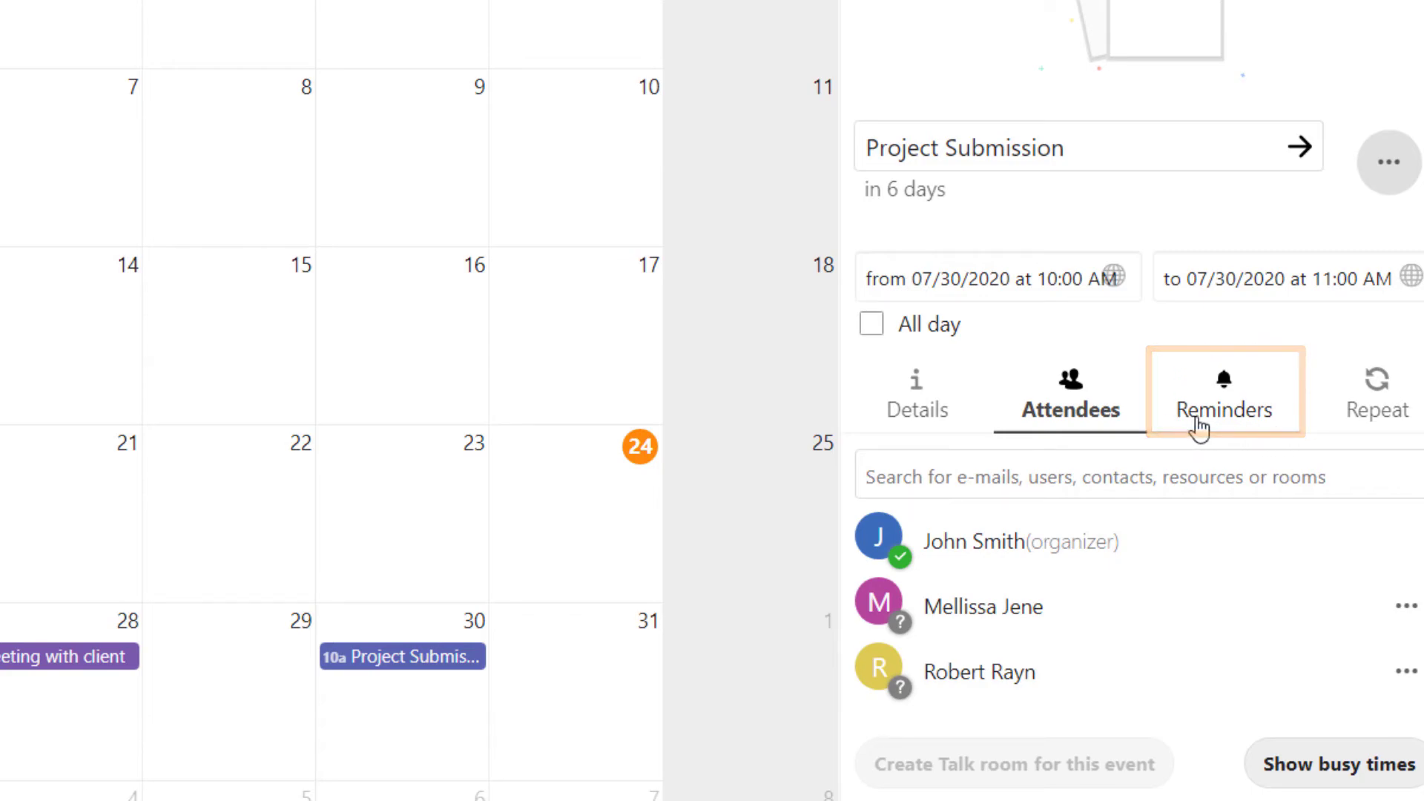
Add a 15-minutes-before-start reminder to Project Submission and check its options menu
click(1223, 405)
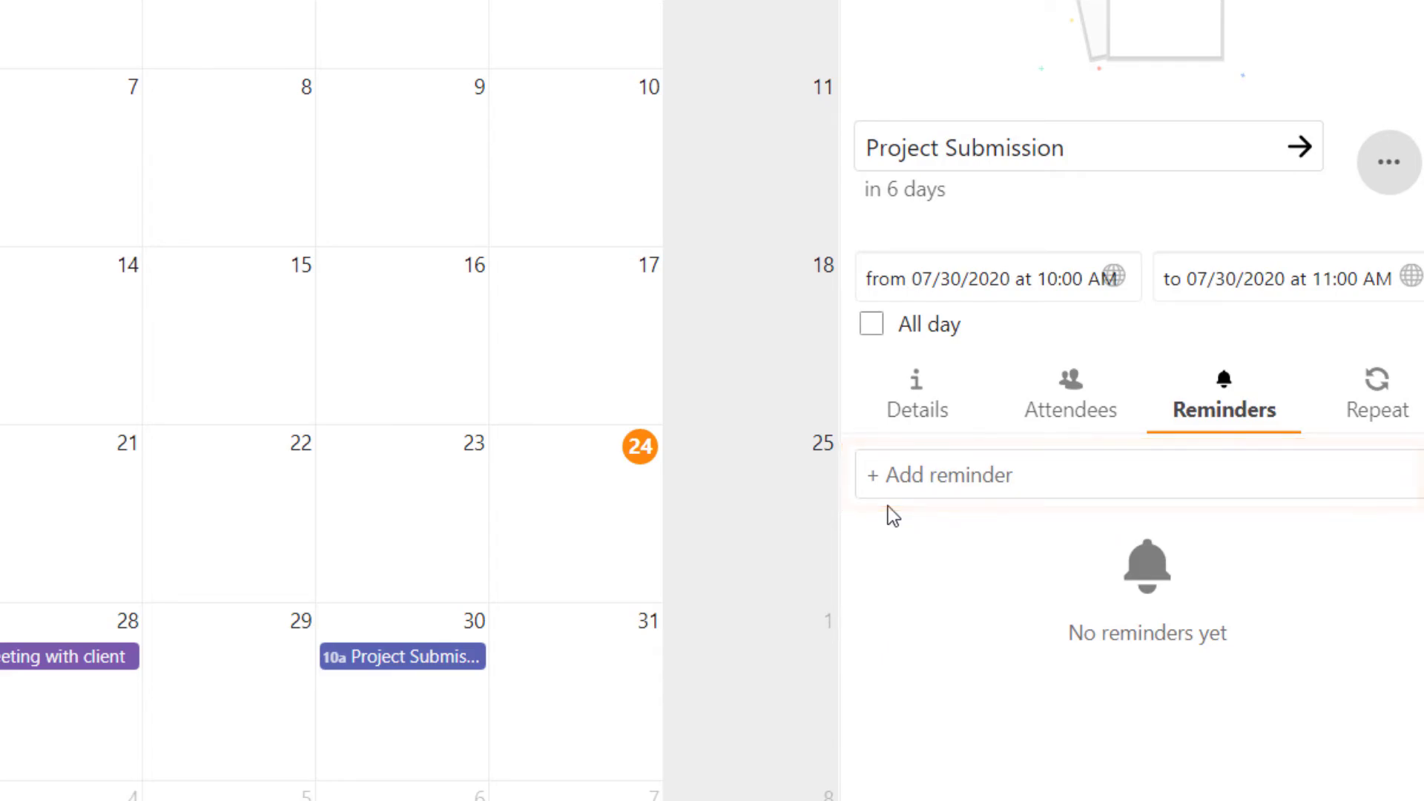
click(897, 486)
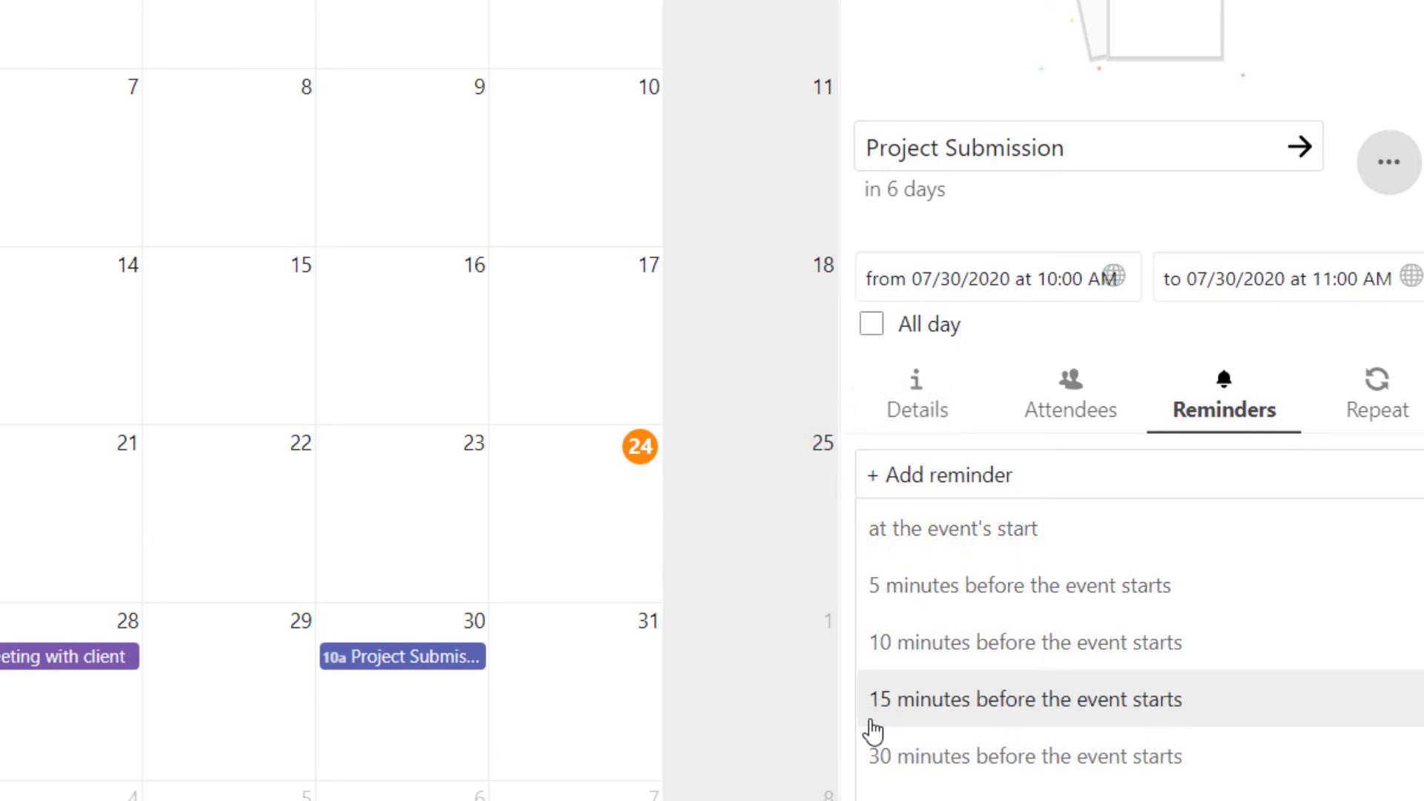
click(896, 701)
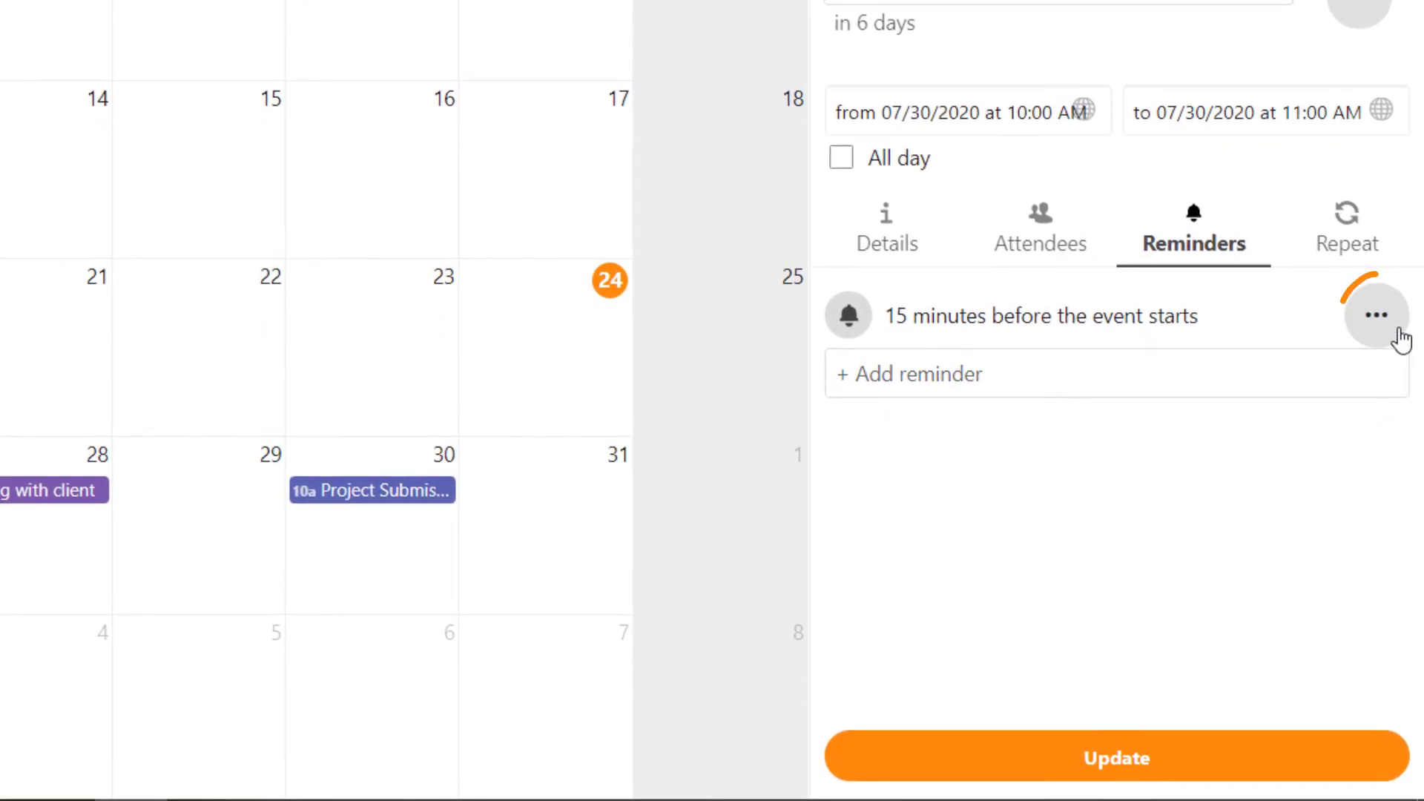
click(1401, 322)
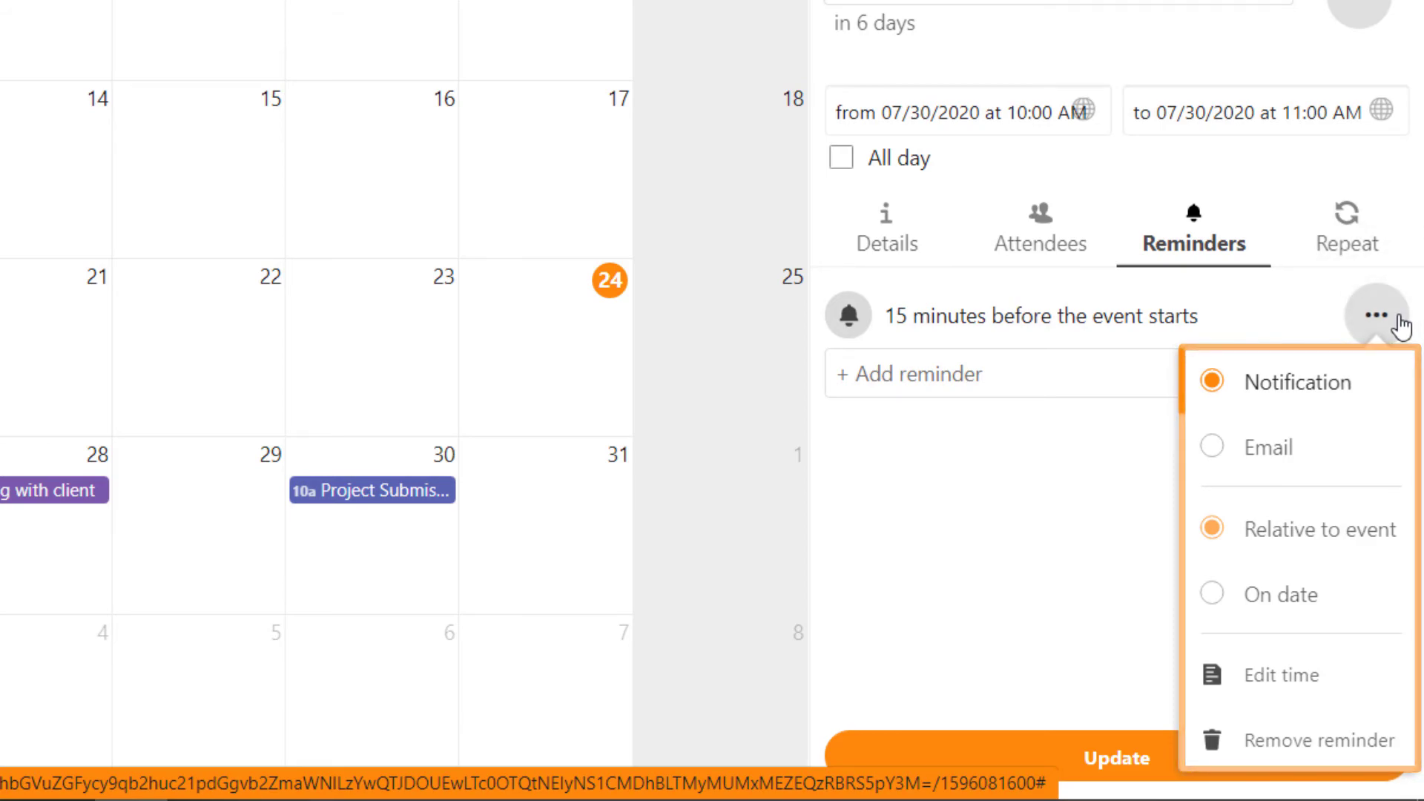
click(1401, 321)
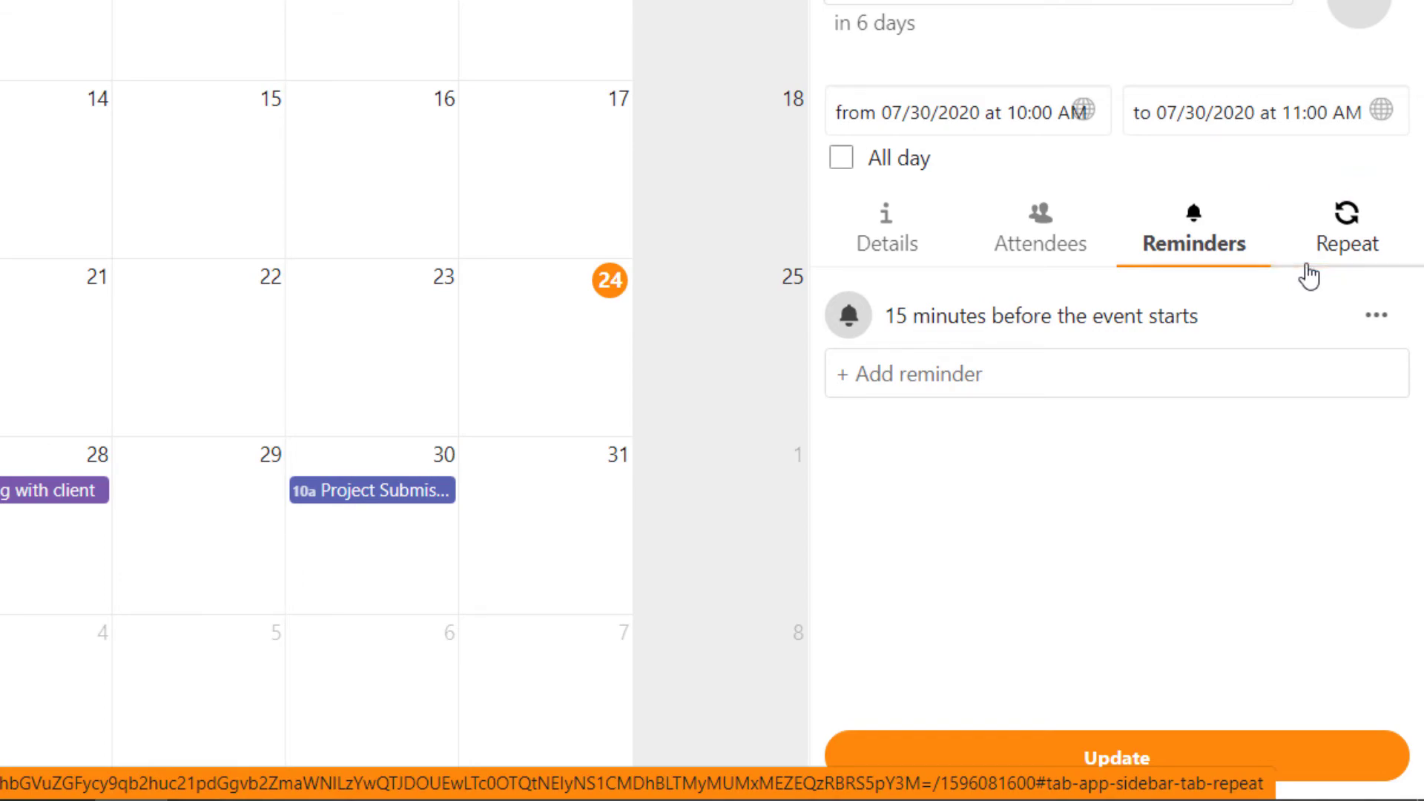
Leave Project Submission's Repeat setting at never
click(1331, 252)
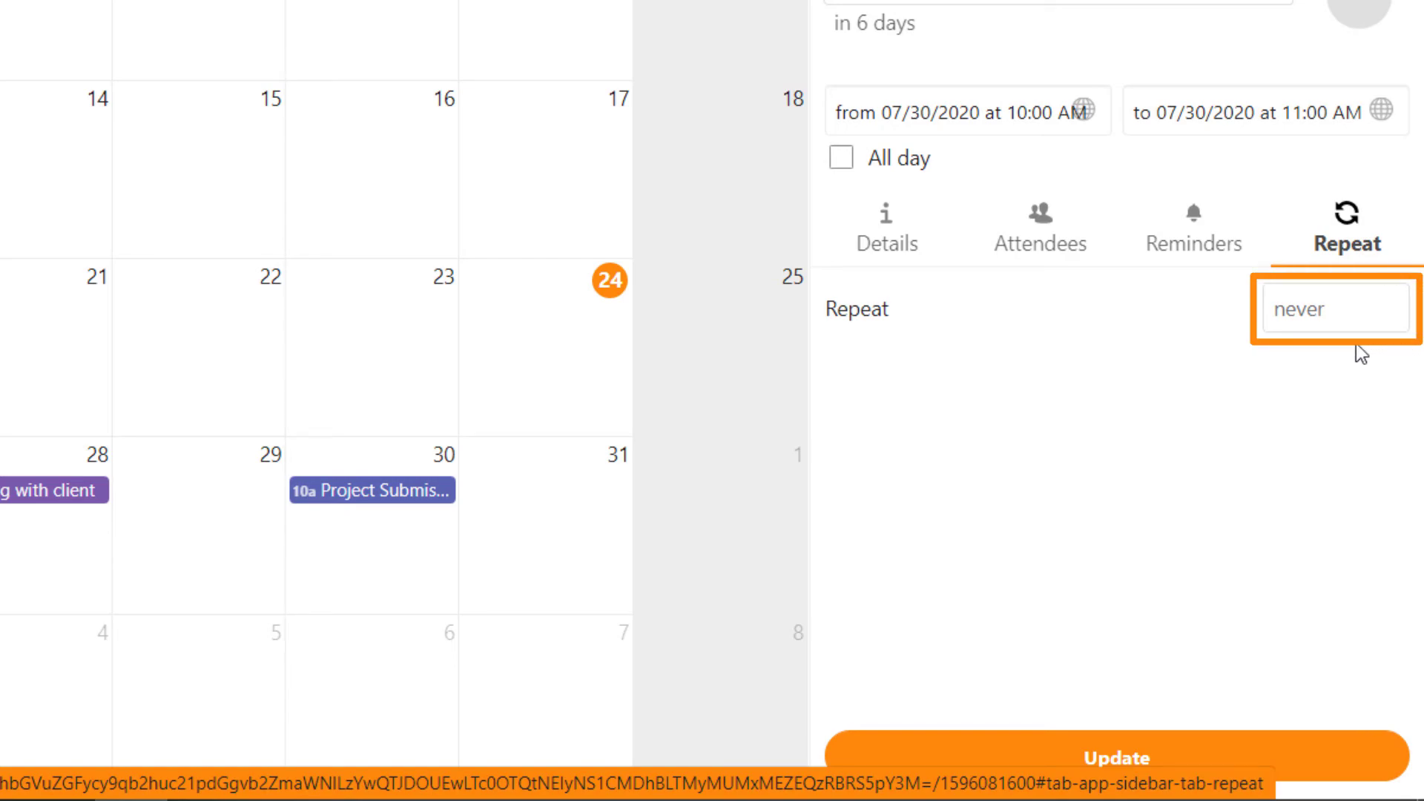
click(1341, 323)
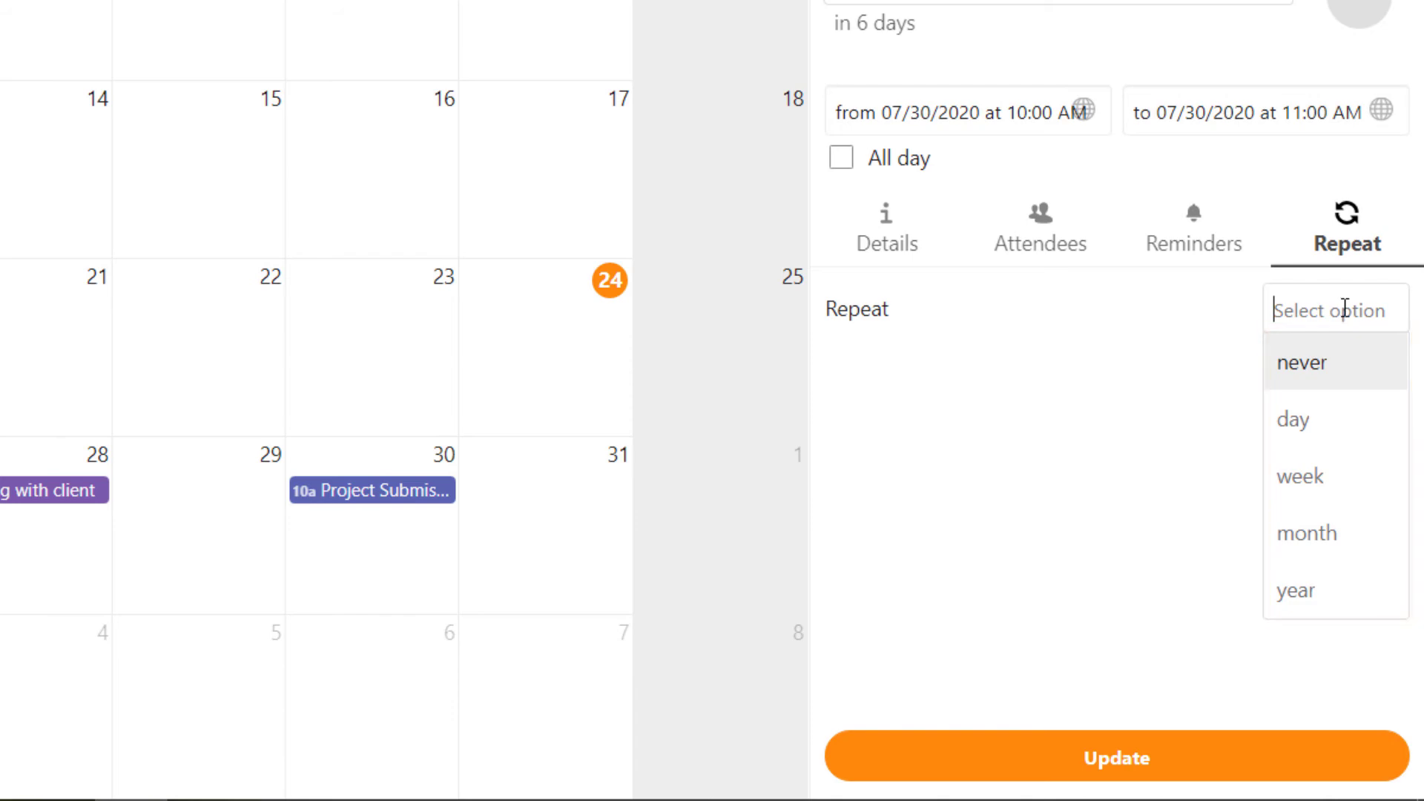
click(1350, 356)
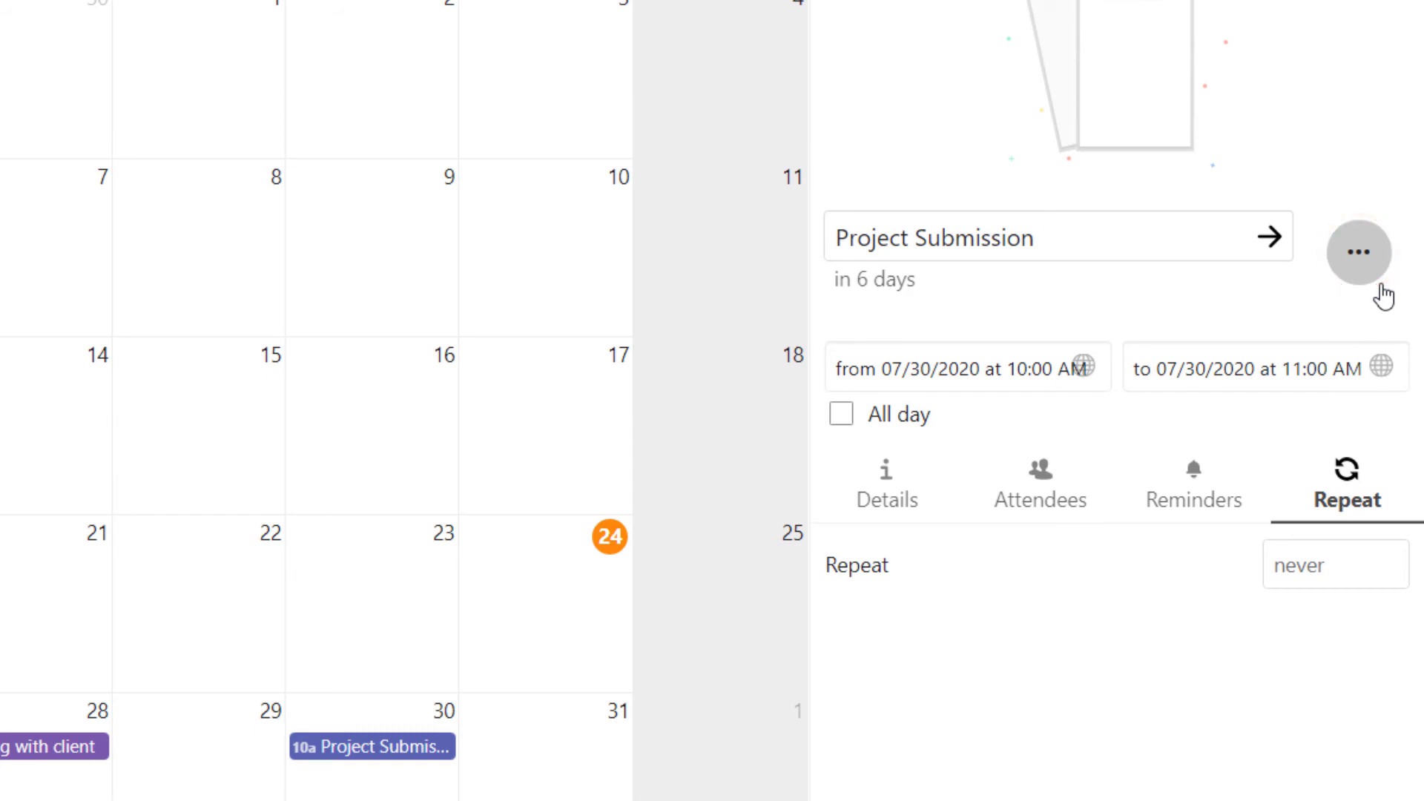
Dismiss the event's actions menu unused and close the Project Submission details
click(1373, 263)
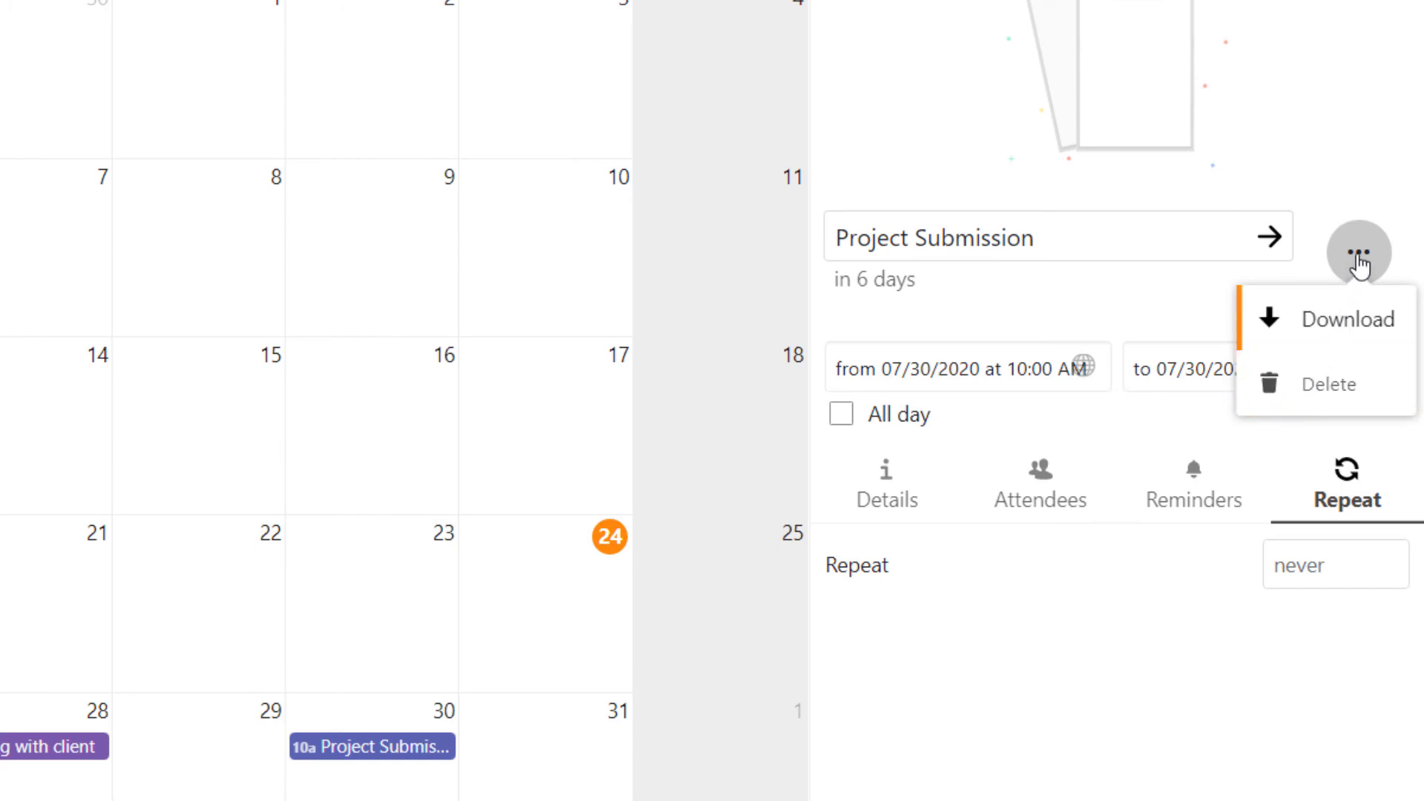
click(1360, 260)
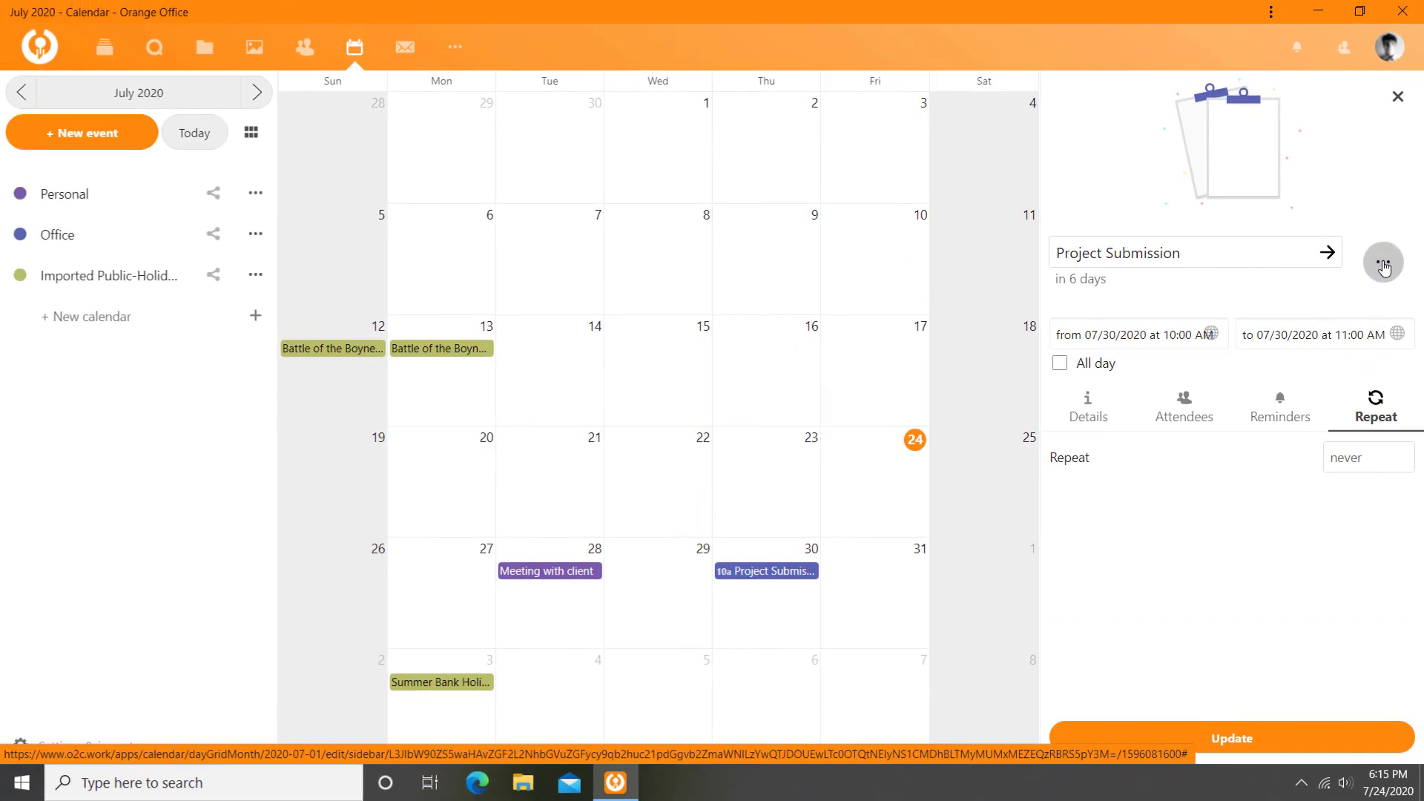
click(1399, 96)
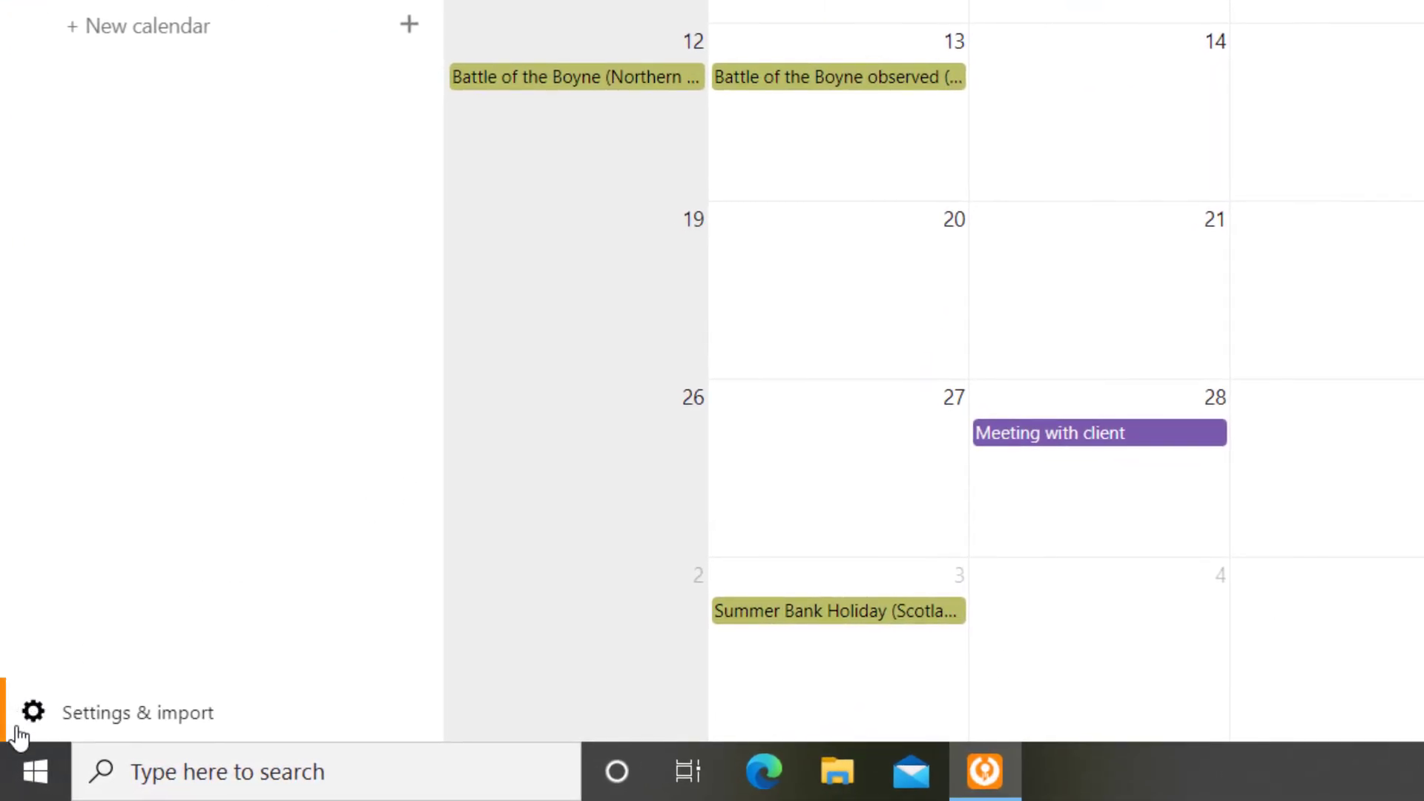
click(18, 732)
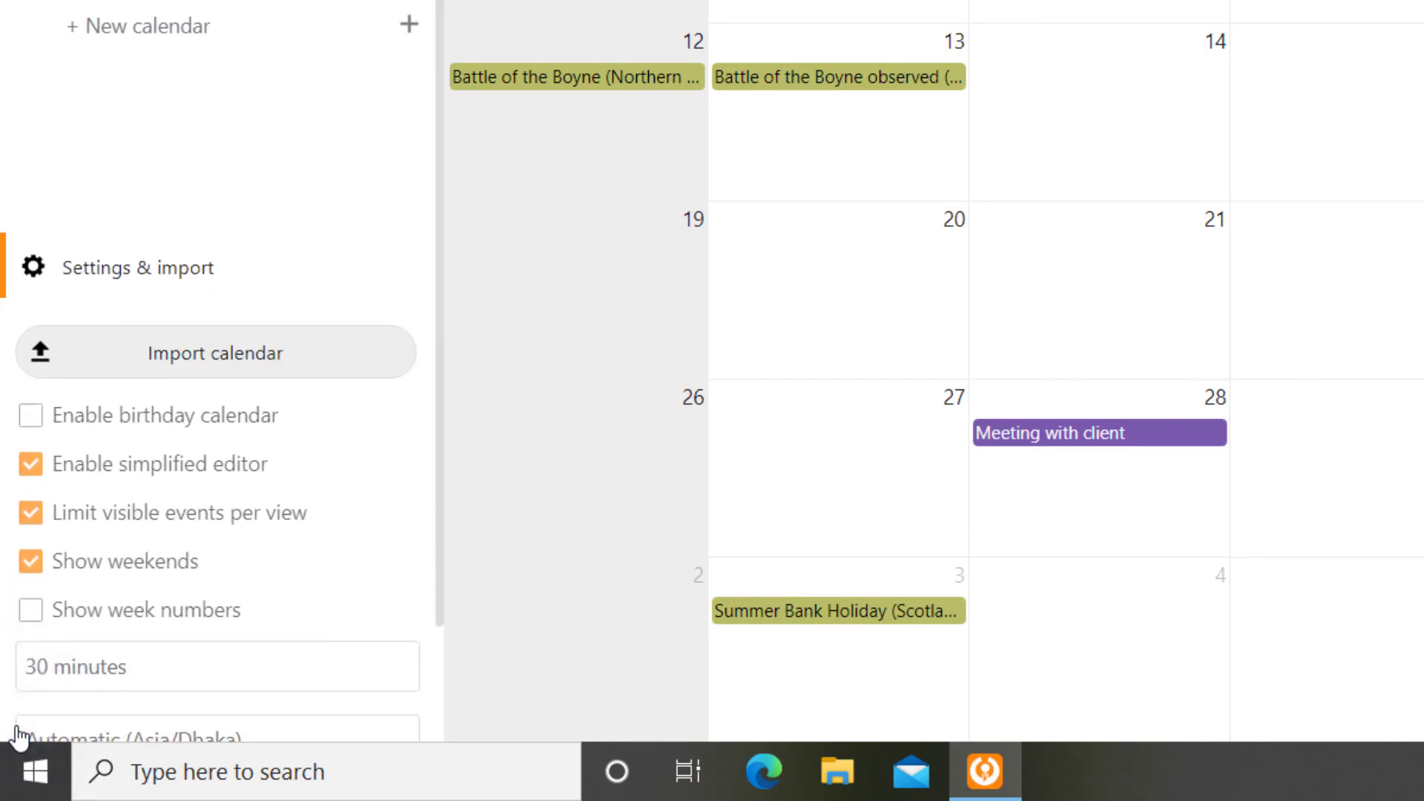